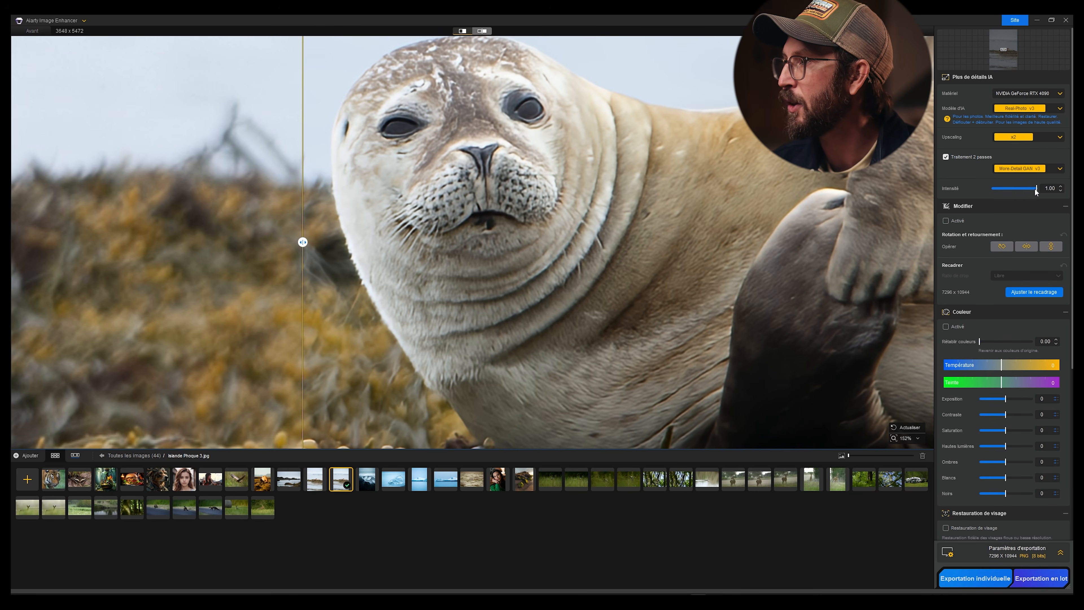
# - Try a lower enhancement intensity on the seal photo and compare the original and enhanced versions across its face
pyautogui.moveTo(1031, 189); pyautogui.dragTo(1009, 188)
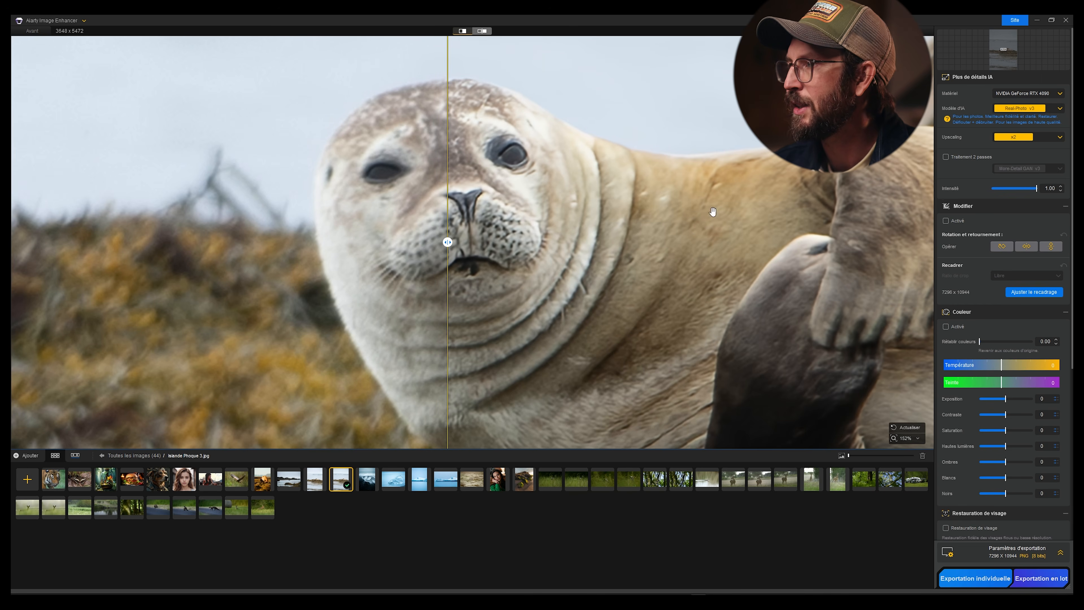
pyautogui.moveTo(448, 219); pyautogui.dragTo(254, 220)
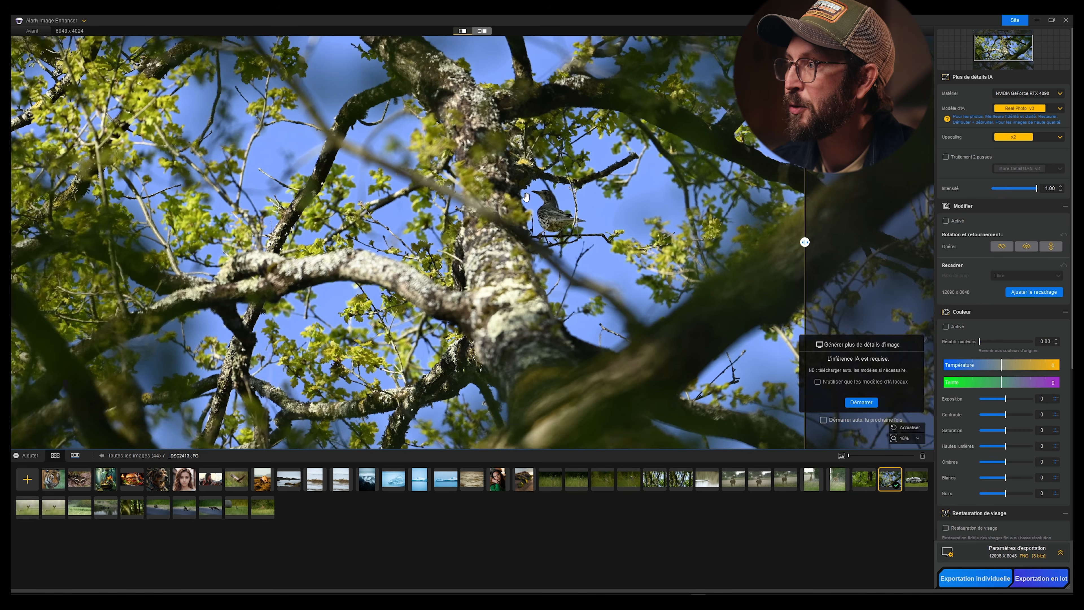
# - Crop the photo _DSC2413.JPG to a 3:4 ratio around the bird and apply the crop
pyautogui.scroll(2, 550, 254)
pyautogui.scroll(-2, 437, 219)
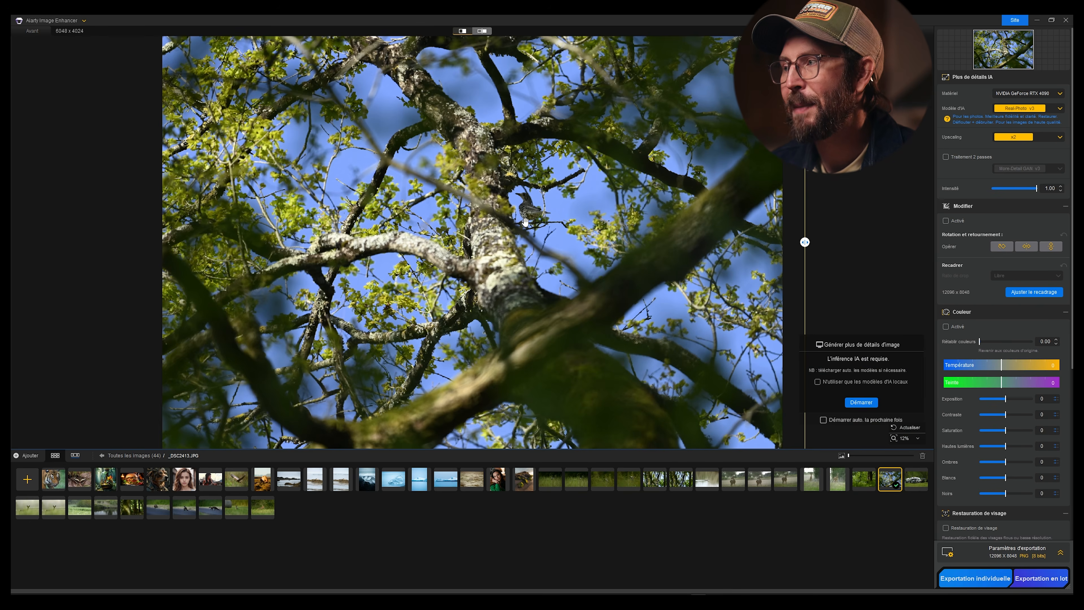
pyautogui.scroll(5, 562, 228)
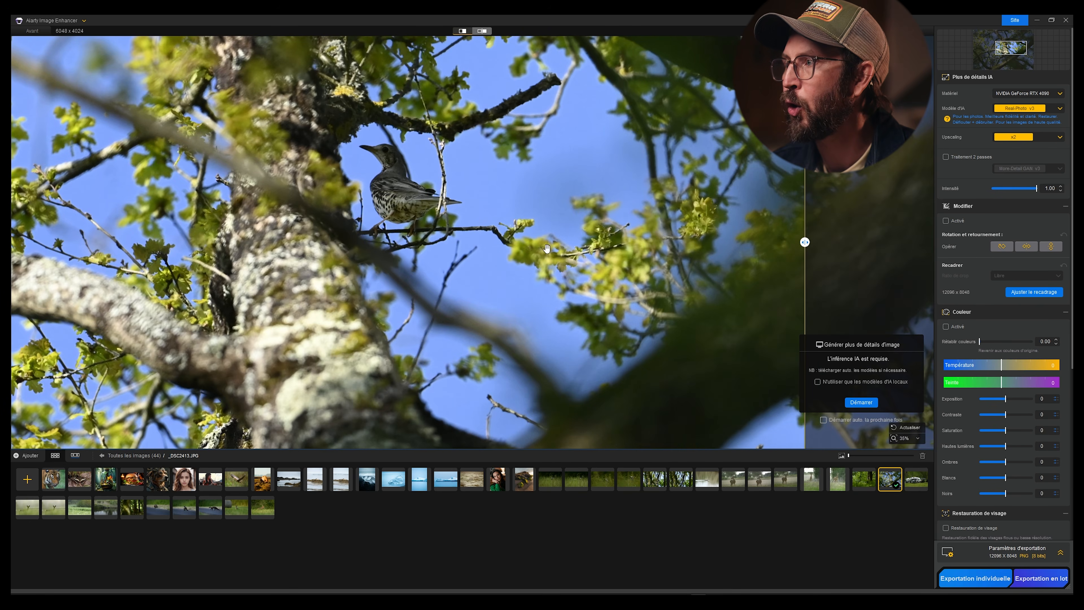
pyautogui.scroll(-4, 476, 234)
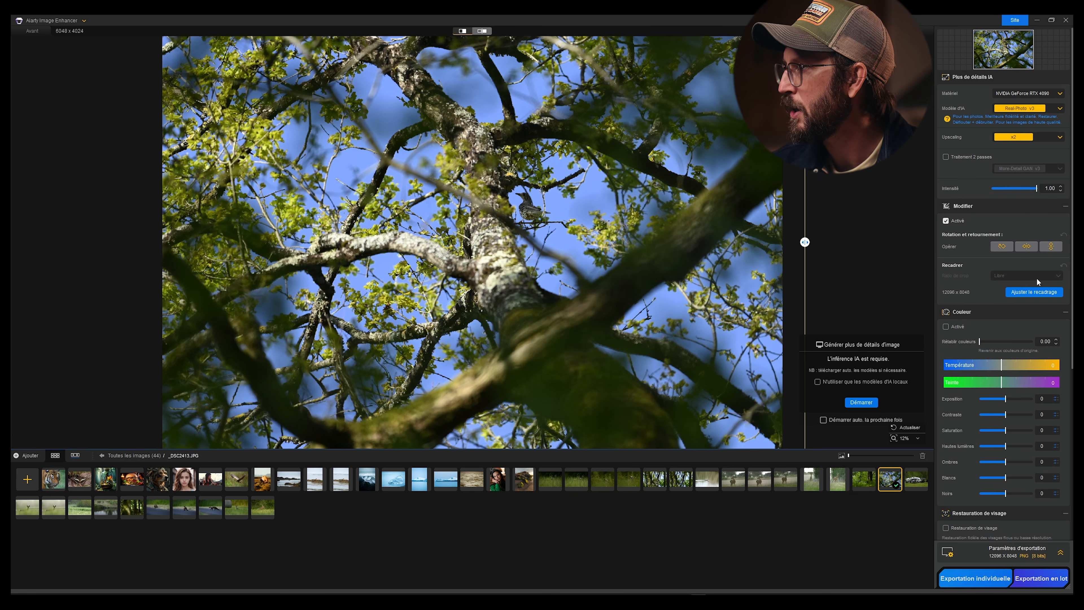
pyautogui.click(1029, 294)
pyautogui.click(1054, 276)
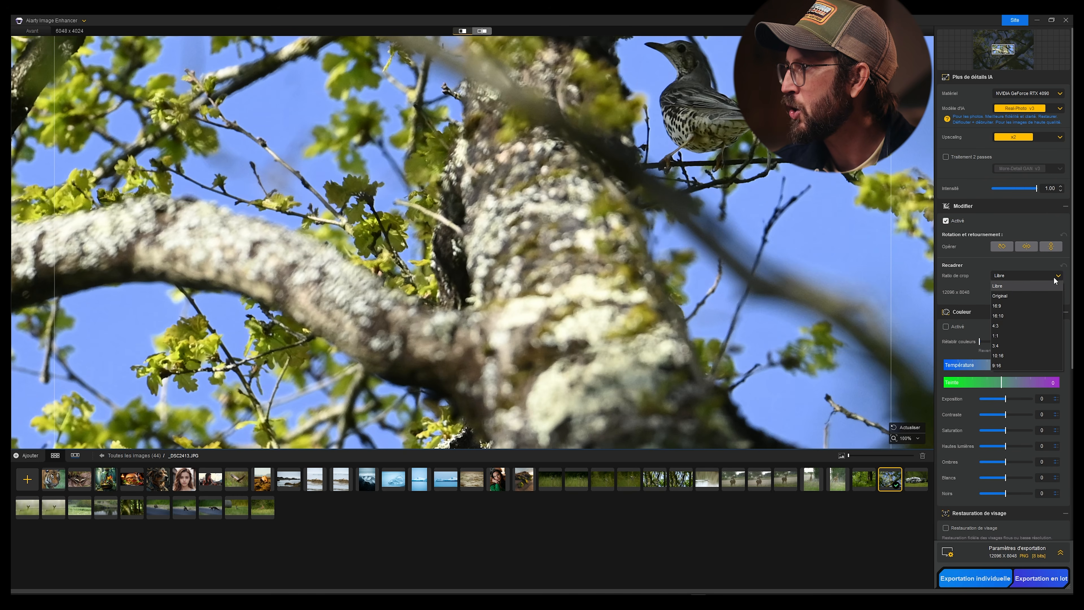
pyautogui.click(997, 346)
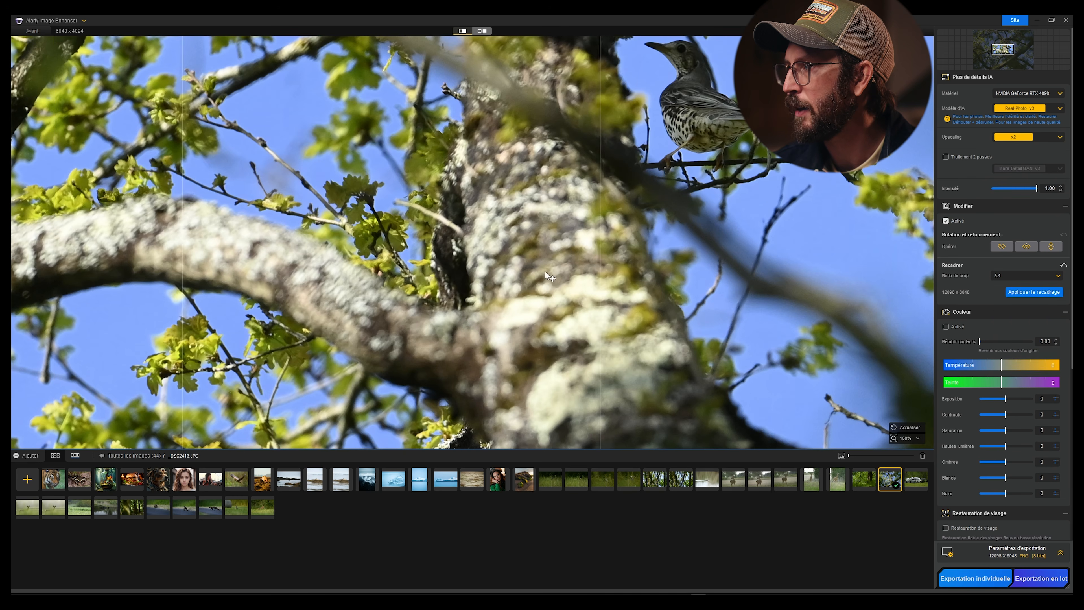
pyautogui.moveTo(550, 241); pyautogui.dragTo(551, 247)
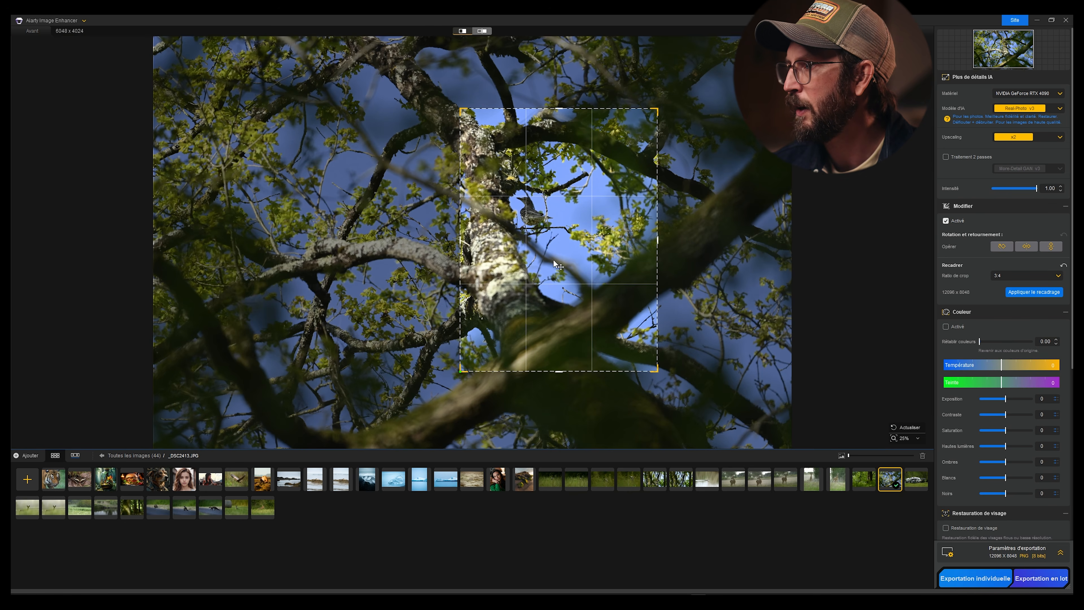
pyautogui.click(1029, 293)
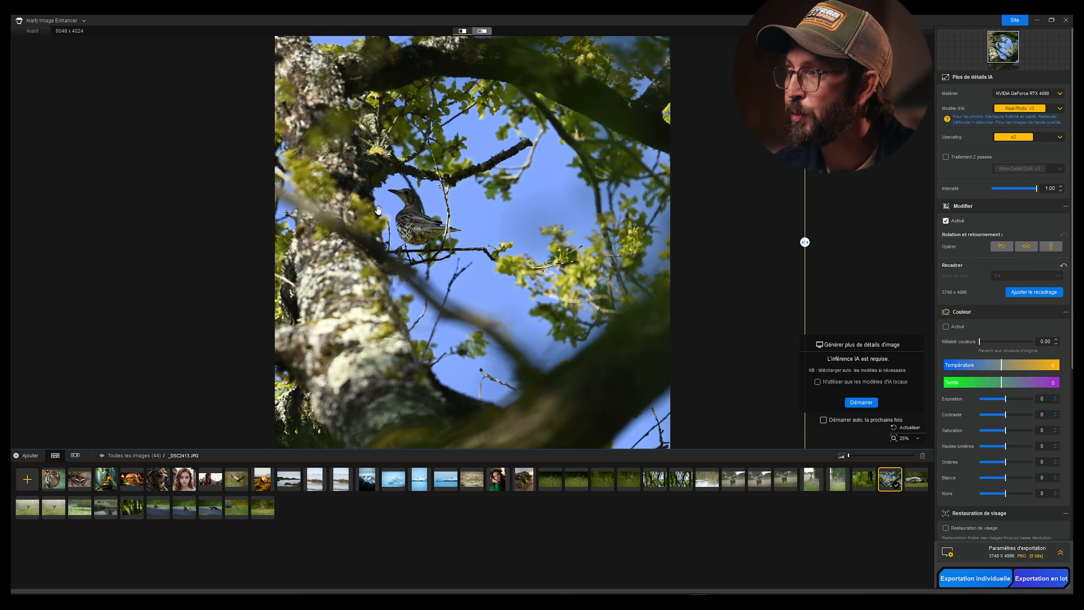
# - Generate the AI detail preview for the cropped bird photo and compare the original and enhanced versions around the bird
pyautogui.scroll(5, 379, 190)
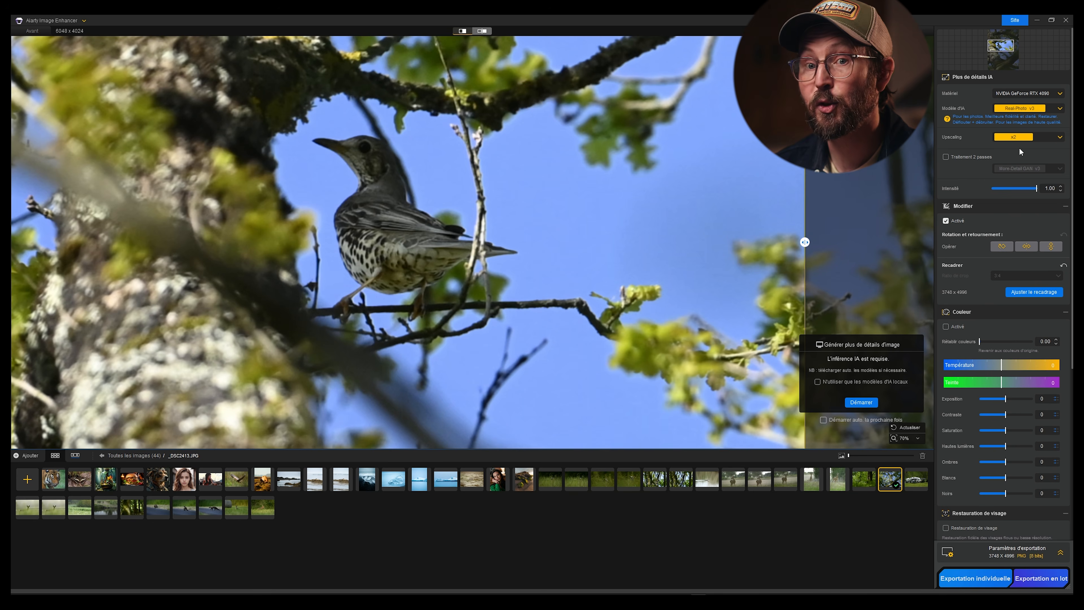
pyautogui.click(867, 405)
pyautogui.moveTo(805, 242); pyautogui.dragTo(237, 242)
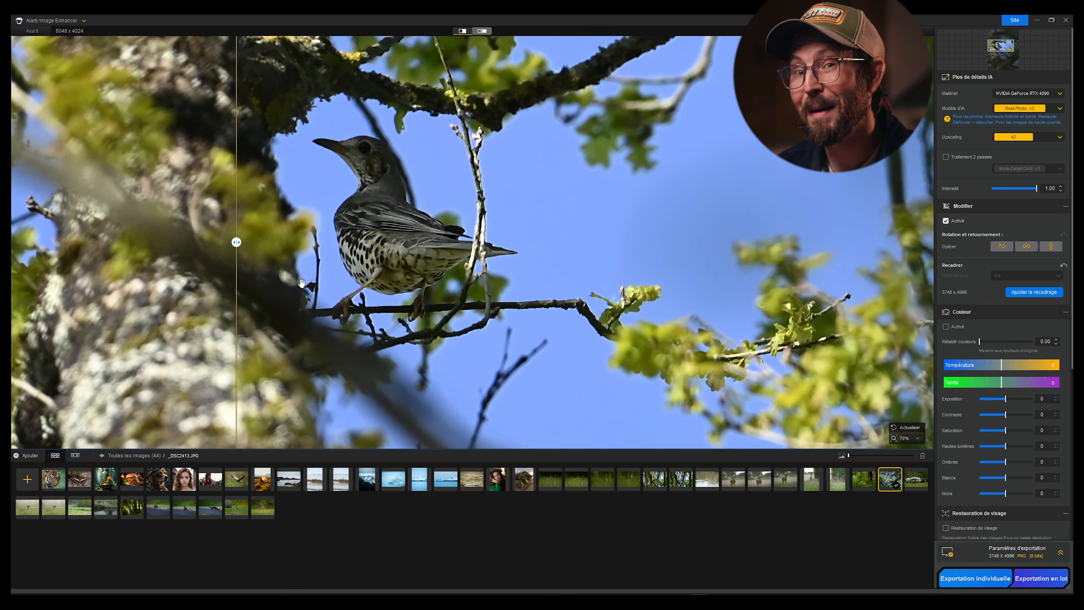
pyautogui.moveTo(239, 250); pyautogui.dragTo(289, 242)
pyautogui.scroll(5, 387, 259)
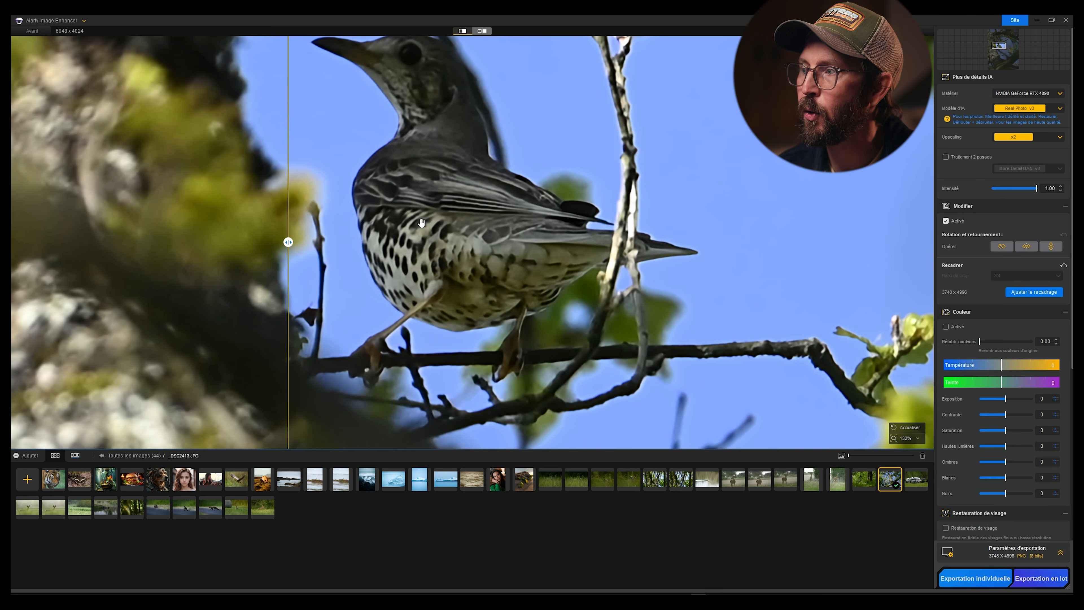
# - Enable two-pass processing for the bird photo and compare the original and enhanced versions across the tree trunk
pyautogui.scroll(-8, 408, 227)
pyautogui.click(946, 157)
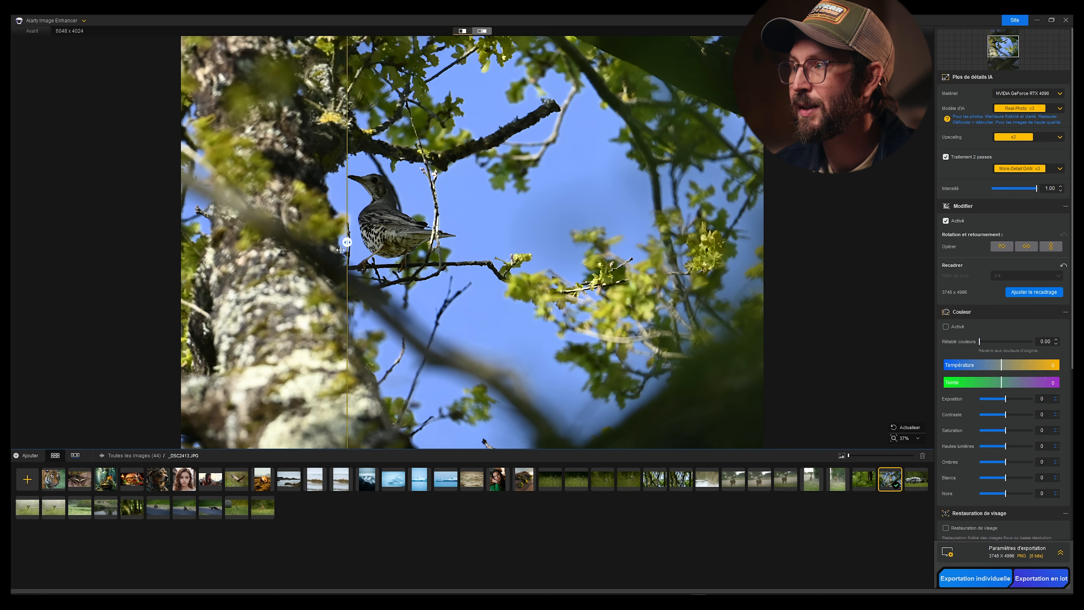
pyautogui.moveTo(341, 250); pyautogui.dragTo(206, 243)
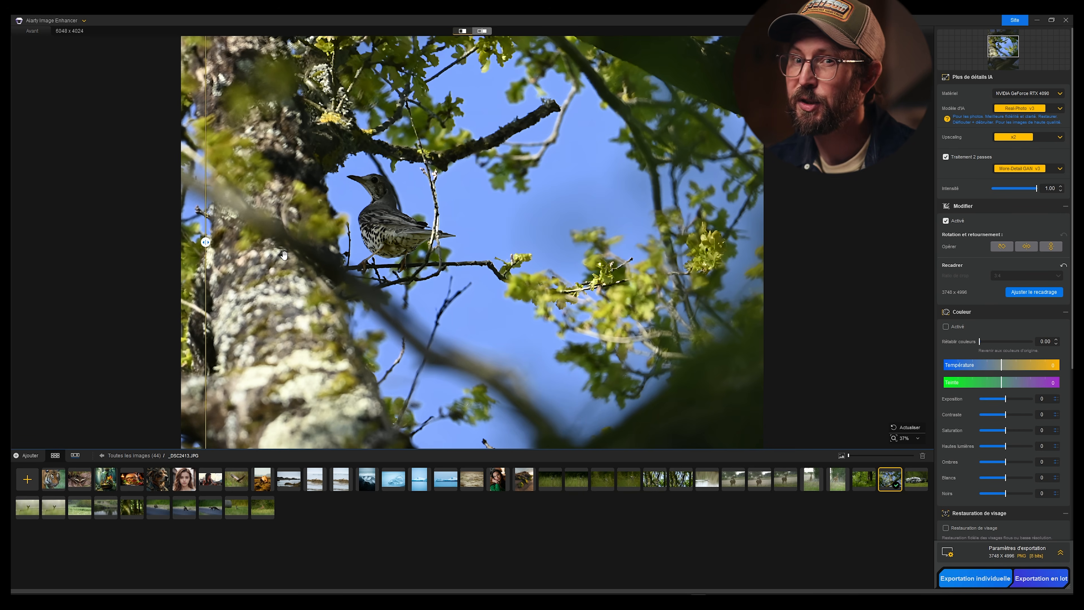
pyautogui.moveTo(205, 242); pyautogui.dragTo(181, 242)
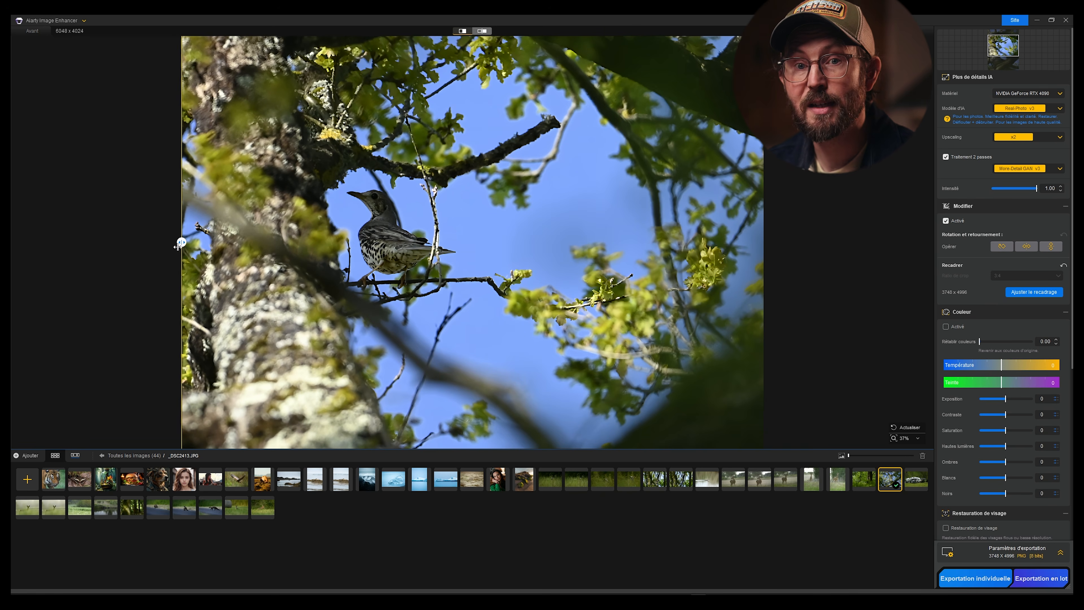
pyautogui.moveTo(177, 247); pyautogui.dragTo(288, 261)
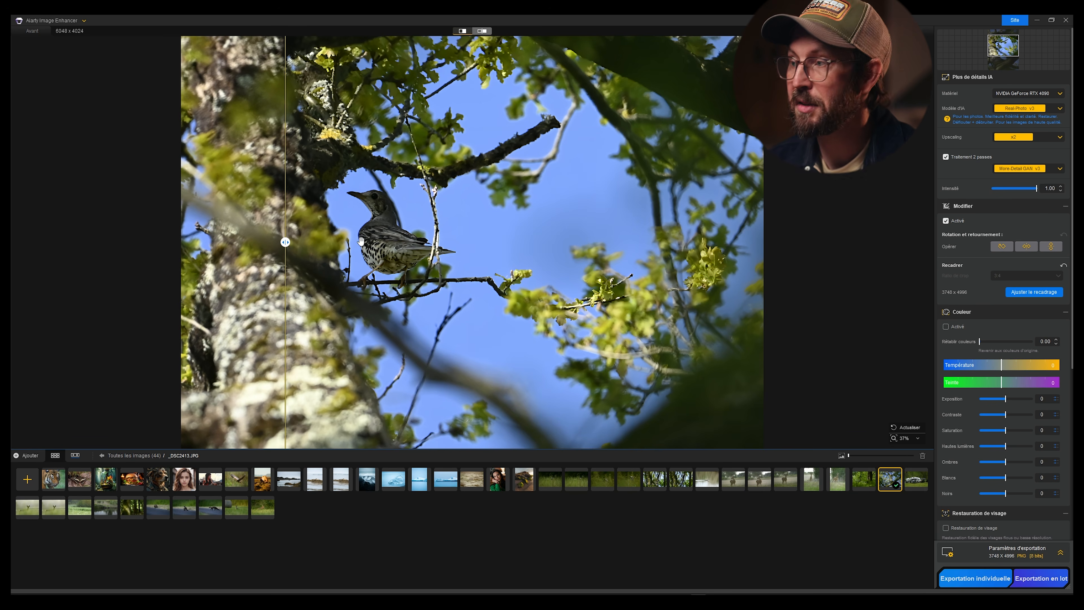
# - Raise the bird photo's exposure to 3 and its saturation to 16
pyautogui.scroll(-1, 1072, 348)
pyautogui.moveTo(1072, 348); pyautogui.dragTo(1068, 422)
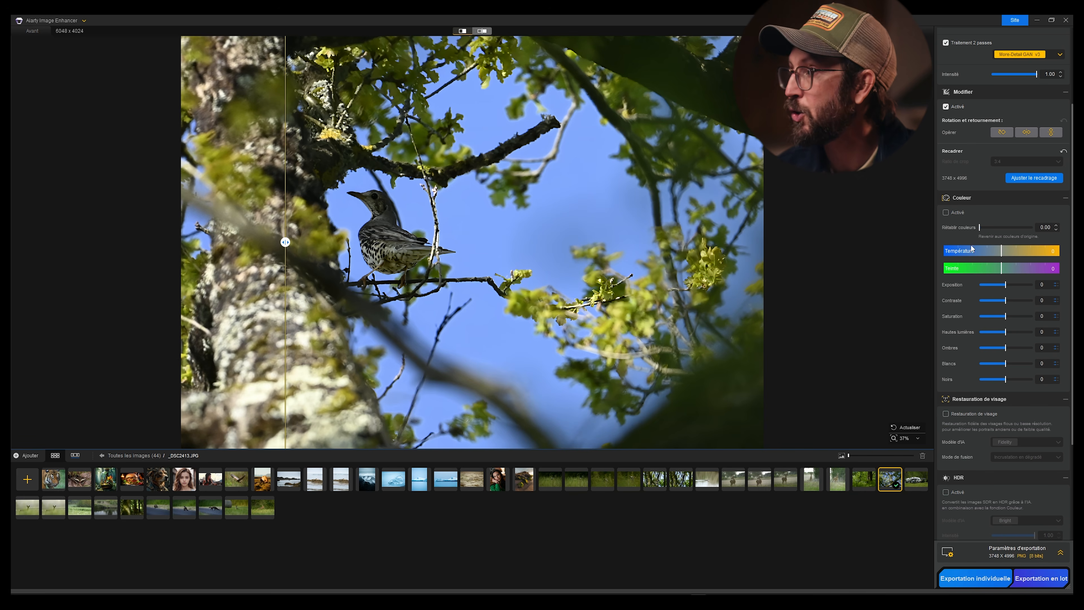
pyautogui.moveTo(1006, 287); pyautogui.dragTo(1010, 290)
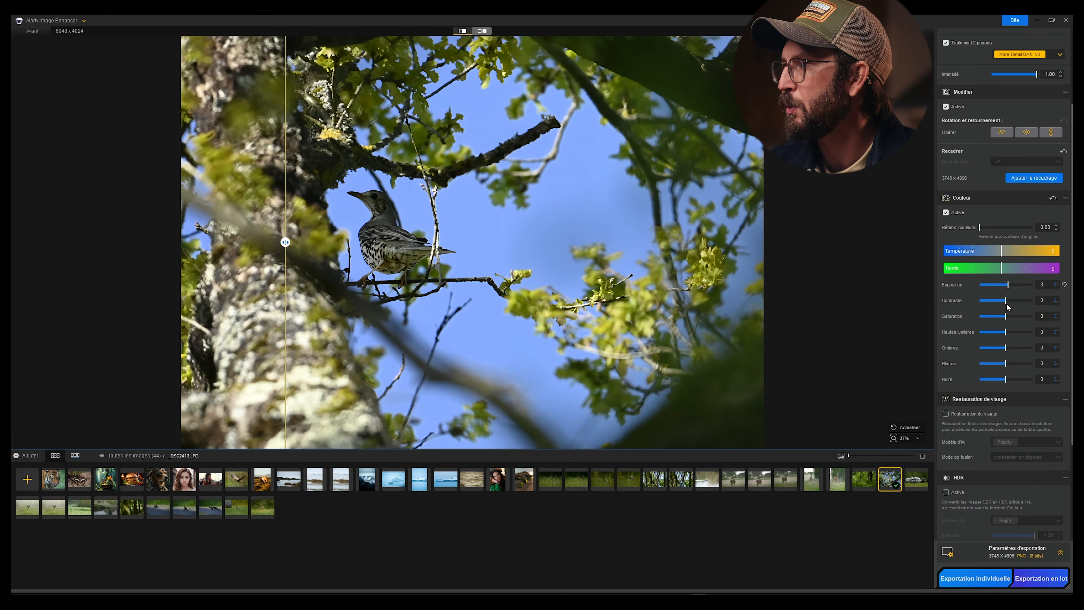
pyautogui.moveTo(1006, 317)
pyautogui.mouseDown()
pyautogui.moveTo(996, 318)
pyautogui.moveTo(1020, 319)
pyautogui.mouseUp()
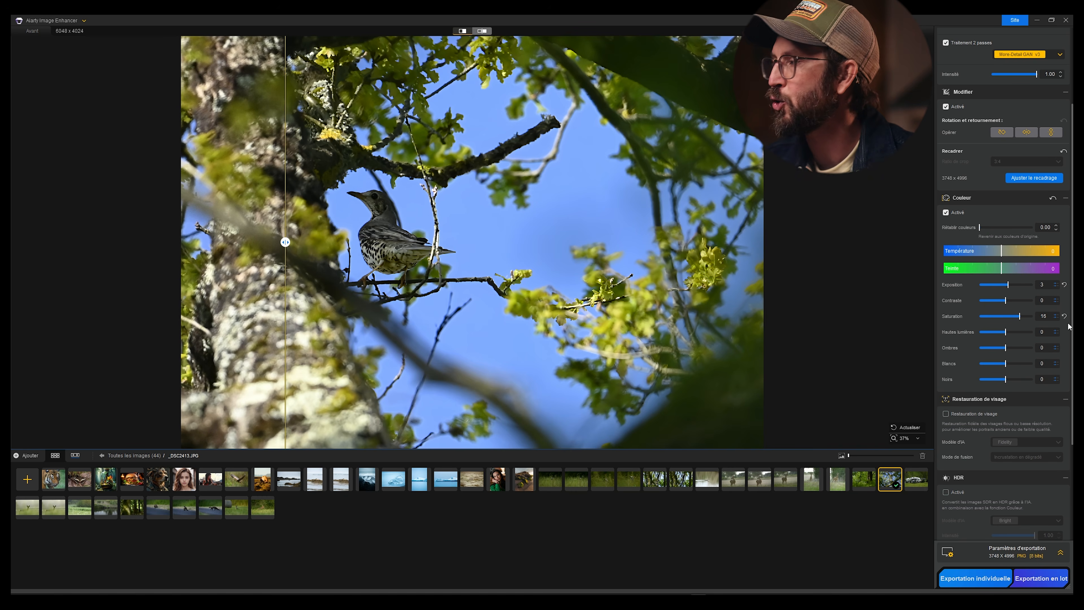
pyautogui.scroll(-4, 1015, 268)
pyautogui.scroll(4, 1014, 268)
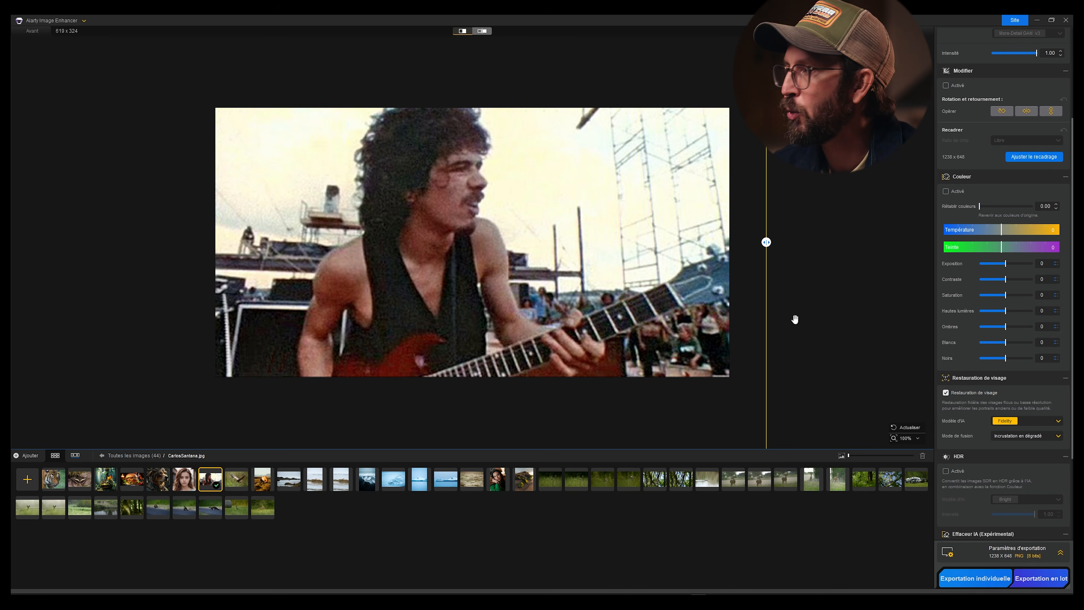
# - Examine the guitarist's face up close and compare it before and after face restoration
pyautogui.scroll(1, 450, 254)
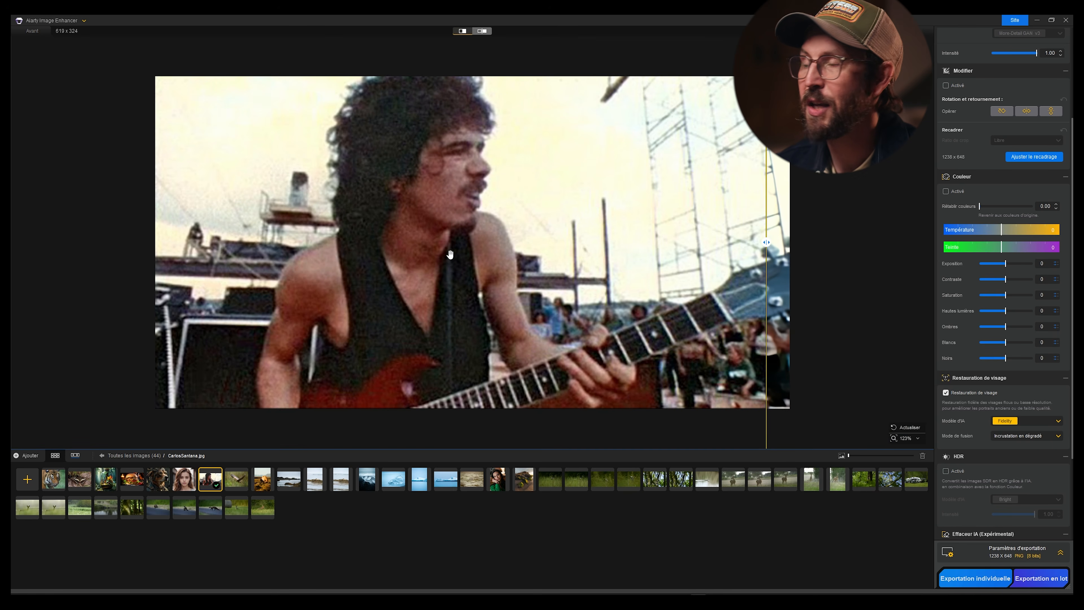
pyautogui.scroll(3, 443, 154)
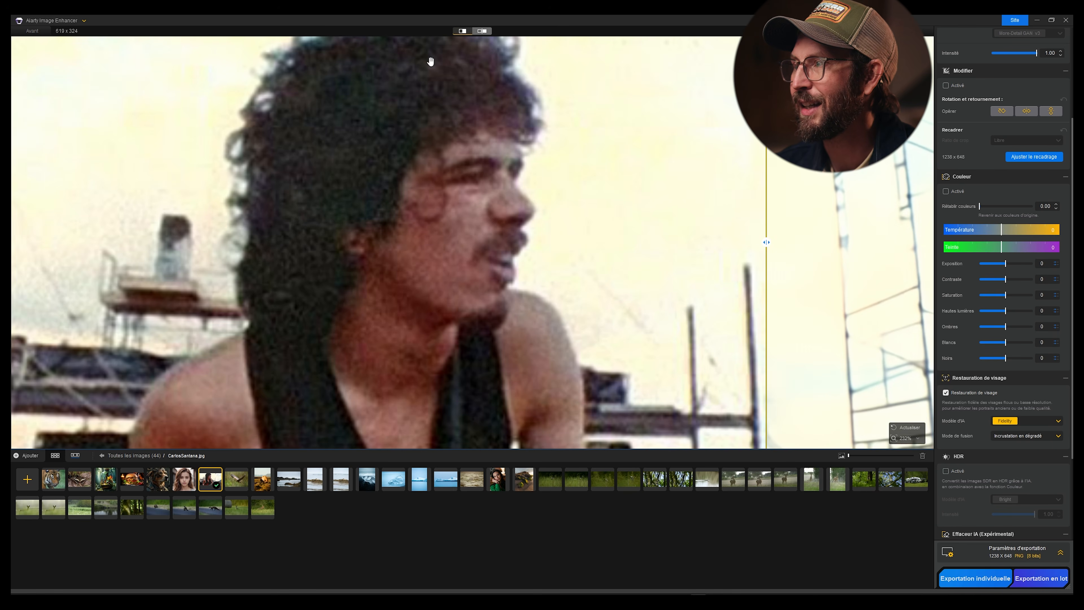
pyautogui.scroll(-3, 419, 239)
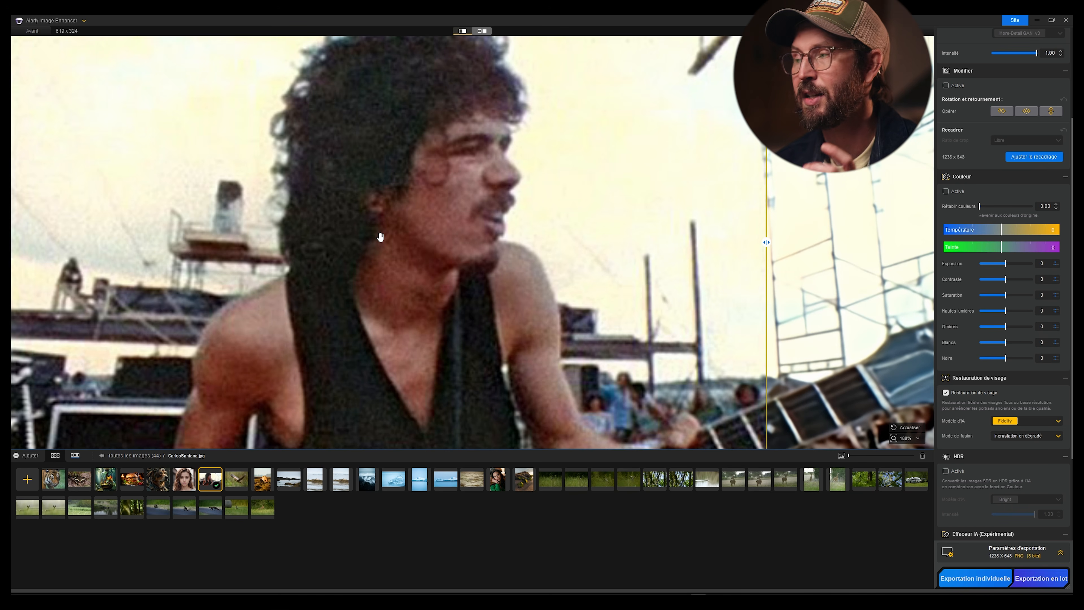
pyautogui.moveTo(427, 244); pyautogui.dragTo(405, 243)
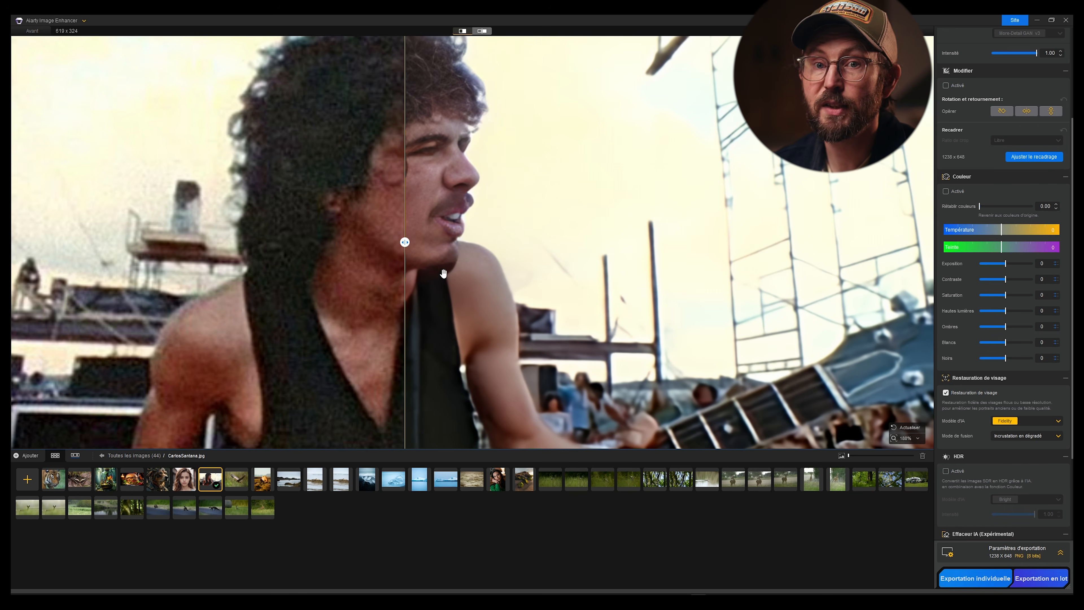
pyautogui.scroll(3, 426, 228)
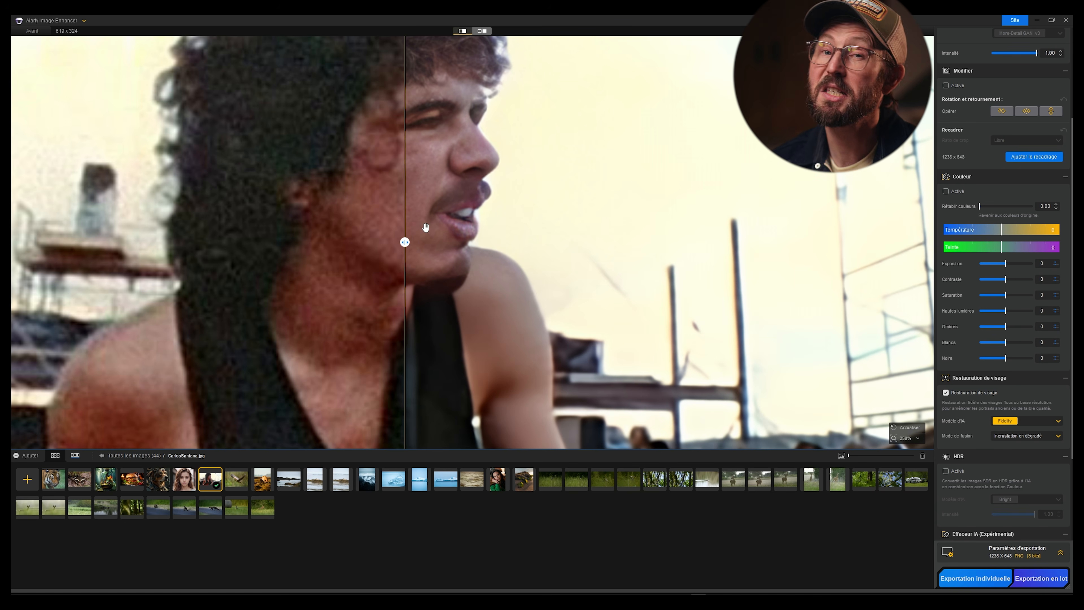
pyautogui.moveTo(404, 241); pyautogui.dragTo(338, 237)
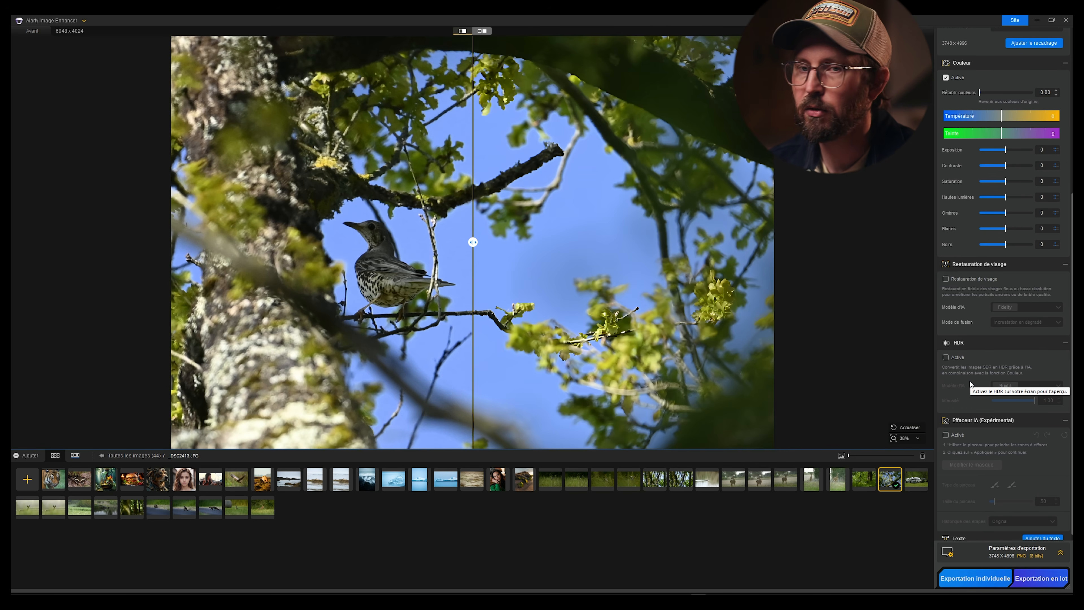
# - Activate the AI eraser on _DSC4767.JPG, mask the whole animal on the road with a size 171 brush, and apply the removal
pyautogui.scroll(-1, 959, 373)
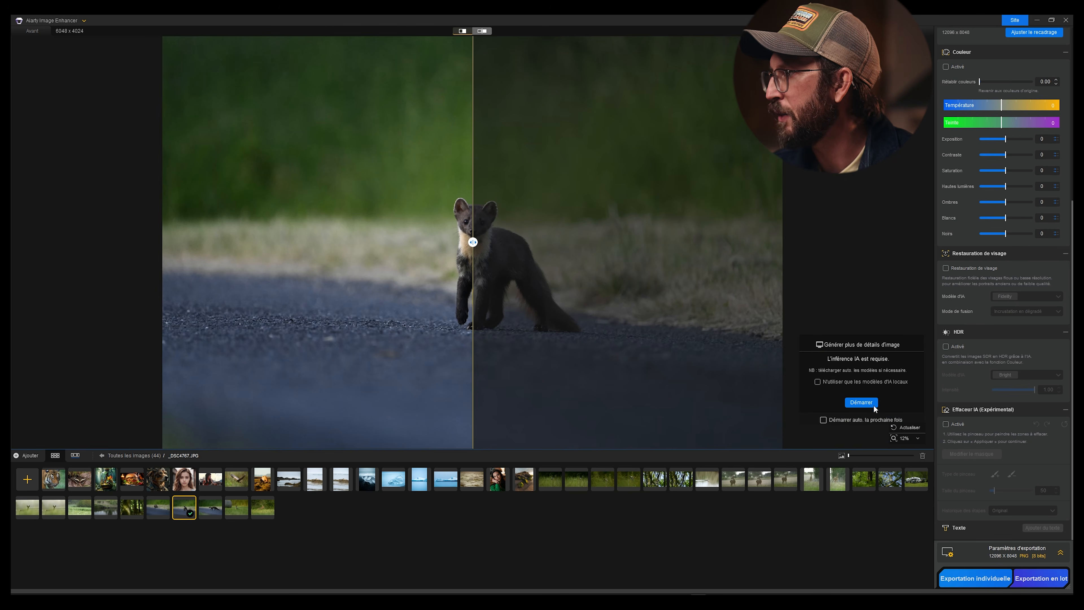
pyautogui.moveTo(473, 242); pyautogui.dragTo(750, 272)
pyautogui.click(946, 424)
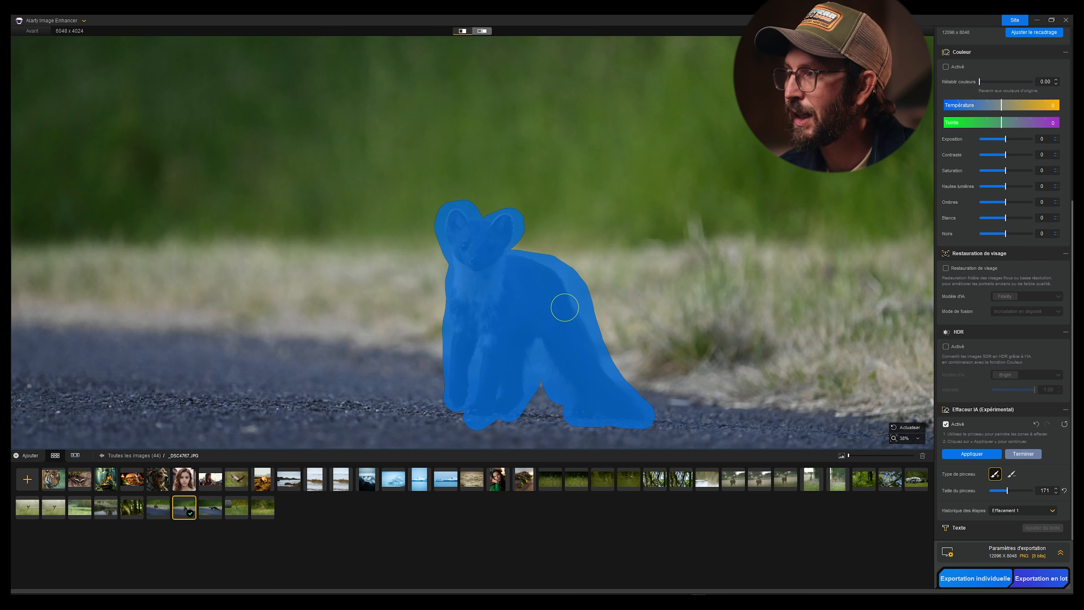
pyautogui.click(976, 454)
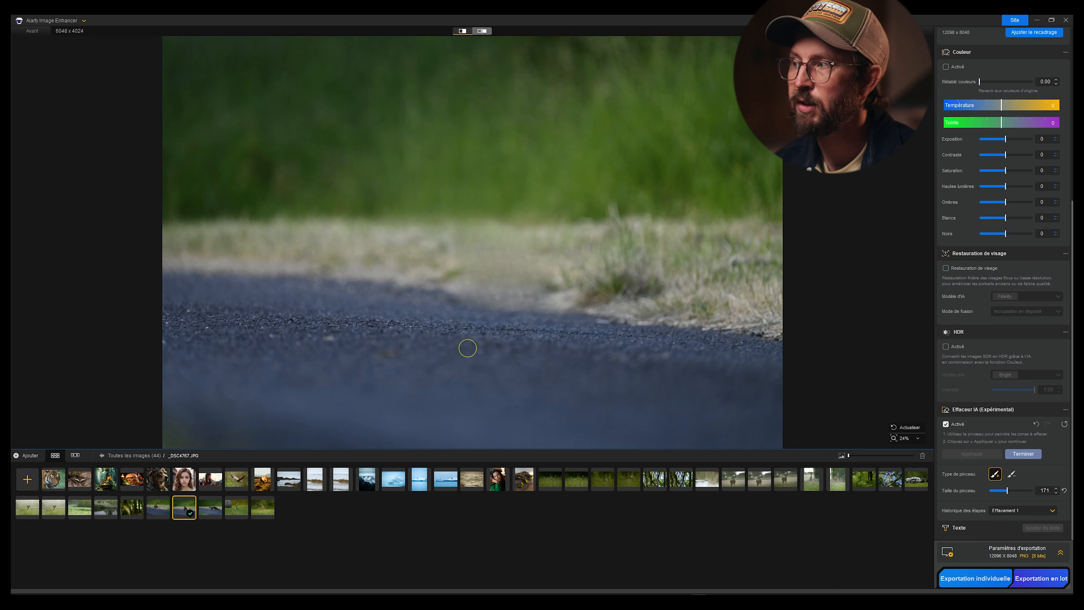
pyautogui.moveTo(602, 212); pyautogui.dragTo(624, 220)
pyautogui.click(990, 456)
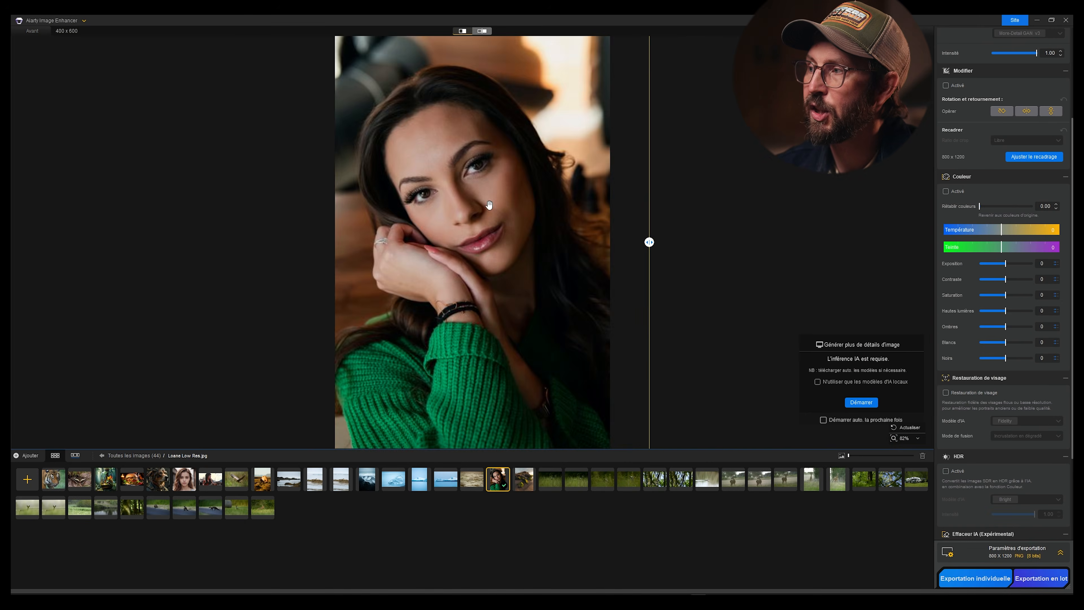
# - Examine the face in the low-resolution portrait up close and review the available upscaling factors
pyautogui.scroll(6, 489, 205)
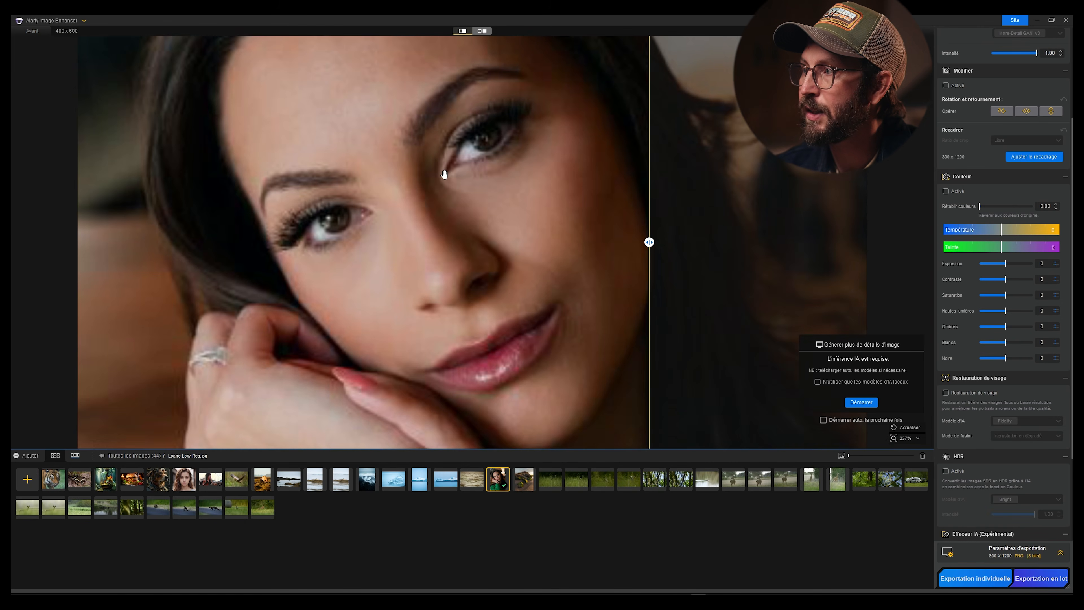
pyautogui.scroll(1, 421, 219)
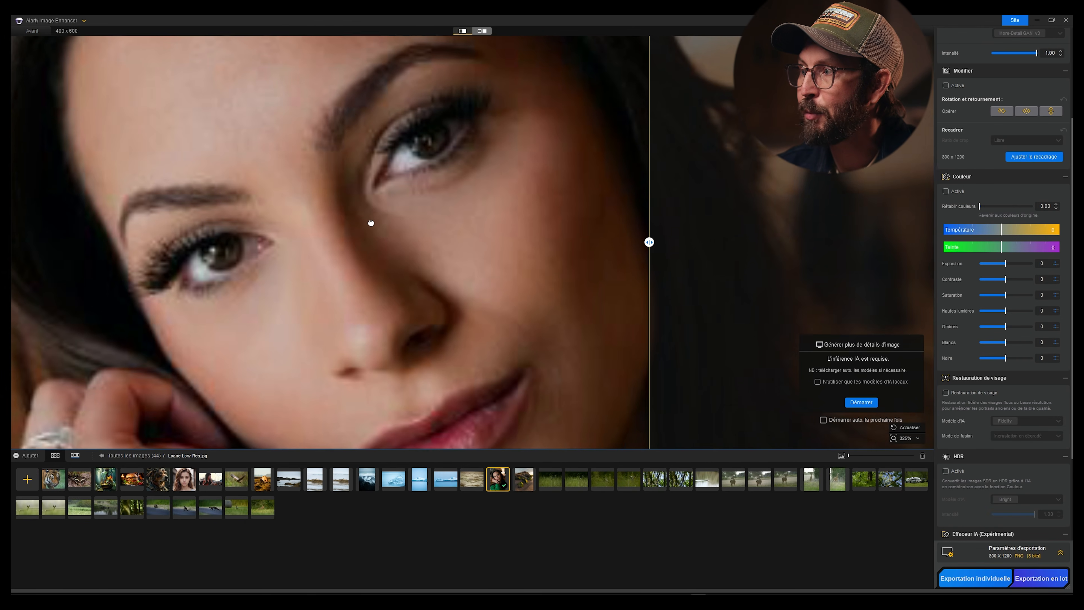
pyautogui.scroll(3, 1000, 370)
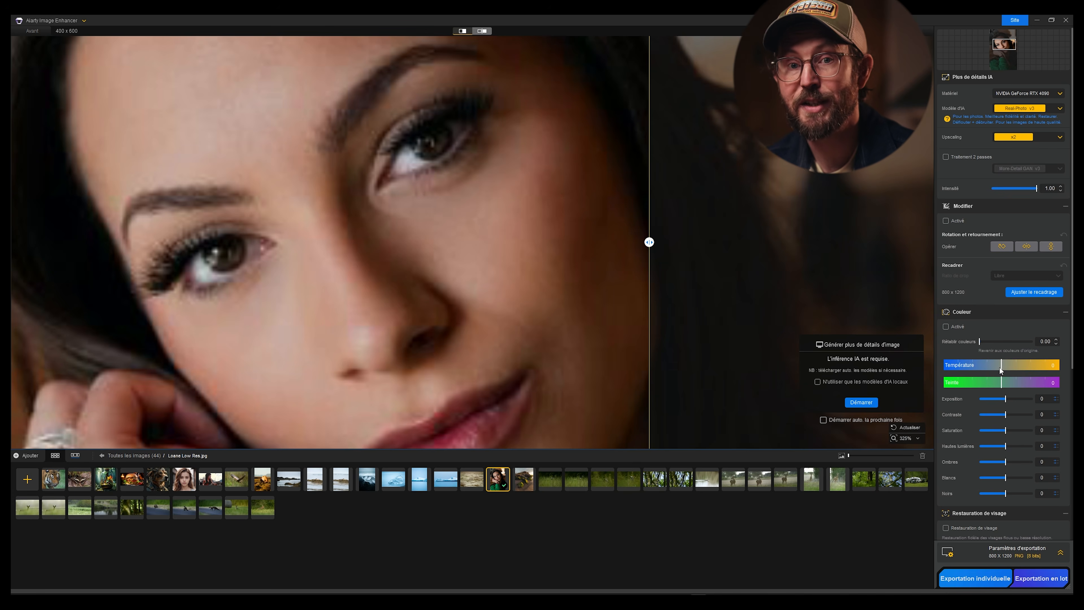
pyautogui.click(1049, 139)
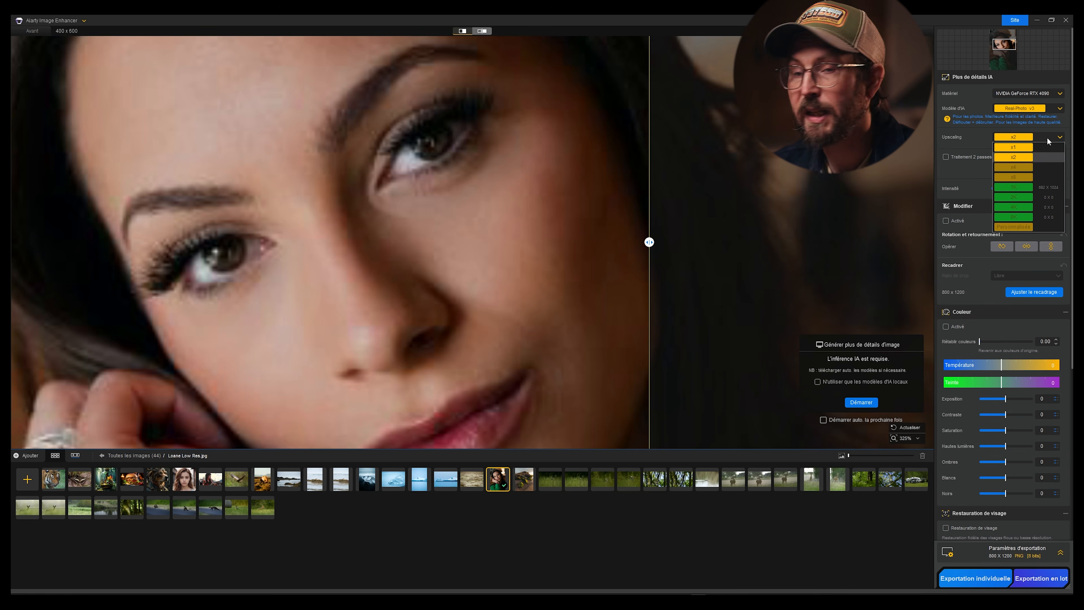
pyautogui.click(1048, 141)
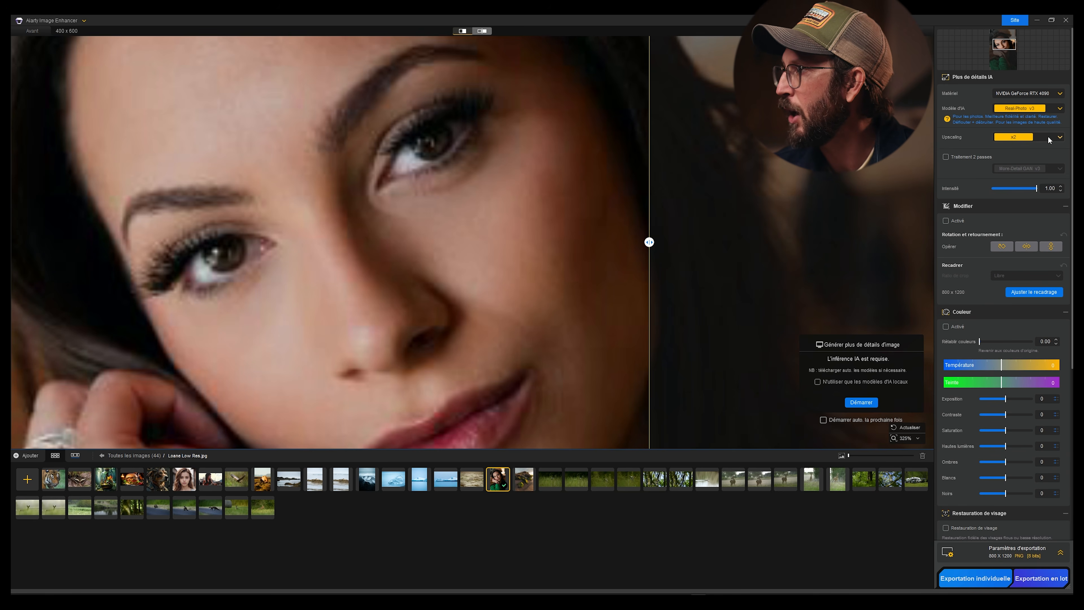
# - Generate more AI details for the low-resolution portrait using the Real-Photo model with x2 upscaling
pyautogui.click(1049, 139)
pyautogui.click(1052, 142)
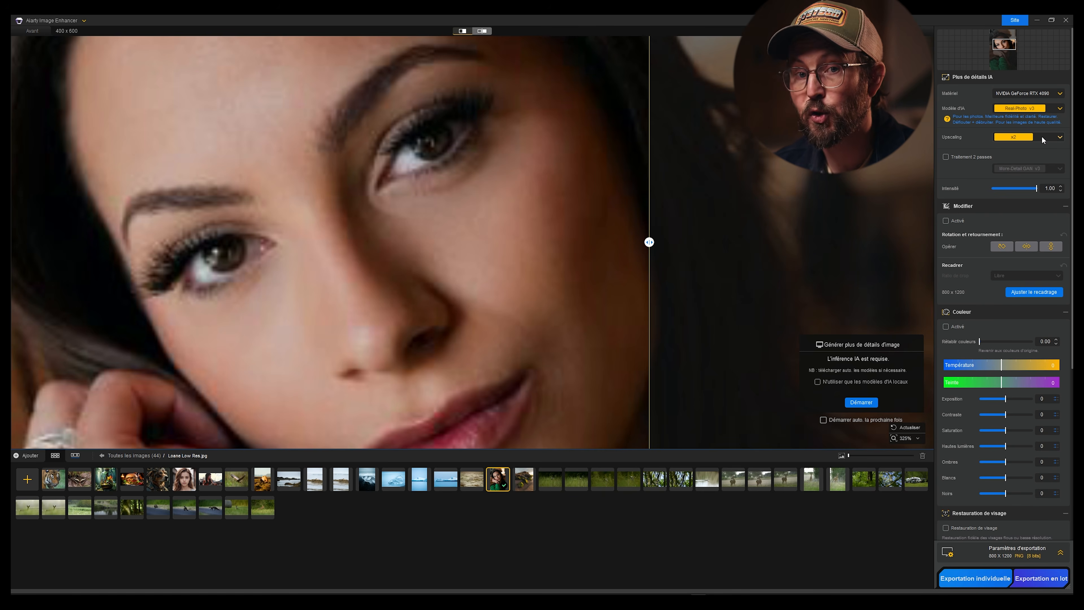
pyautogui.click(861, 402)
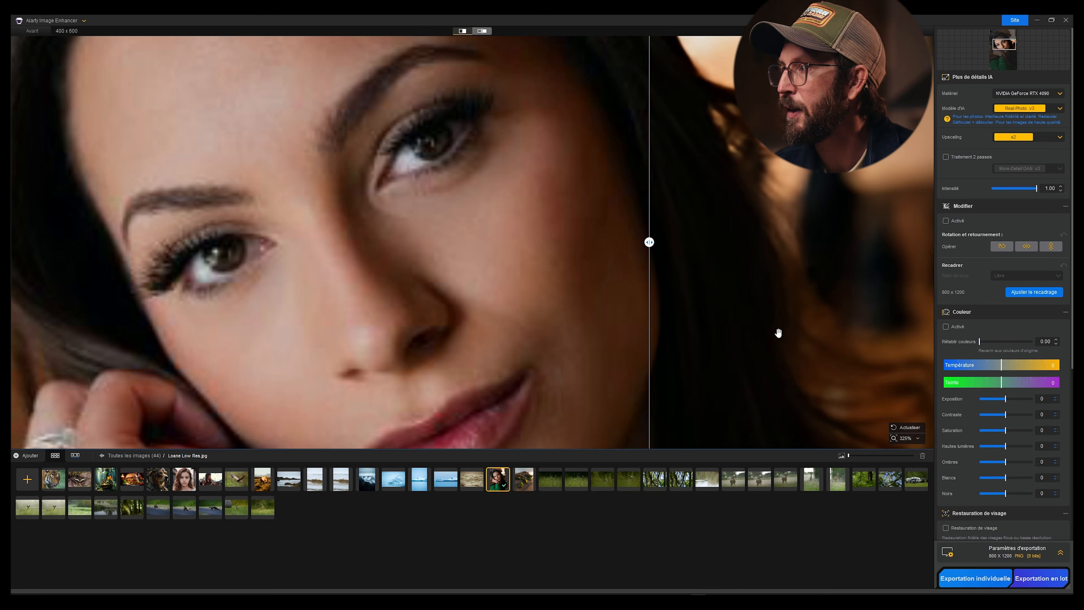
pyautogui.scroll(-2, 764, 353)
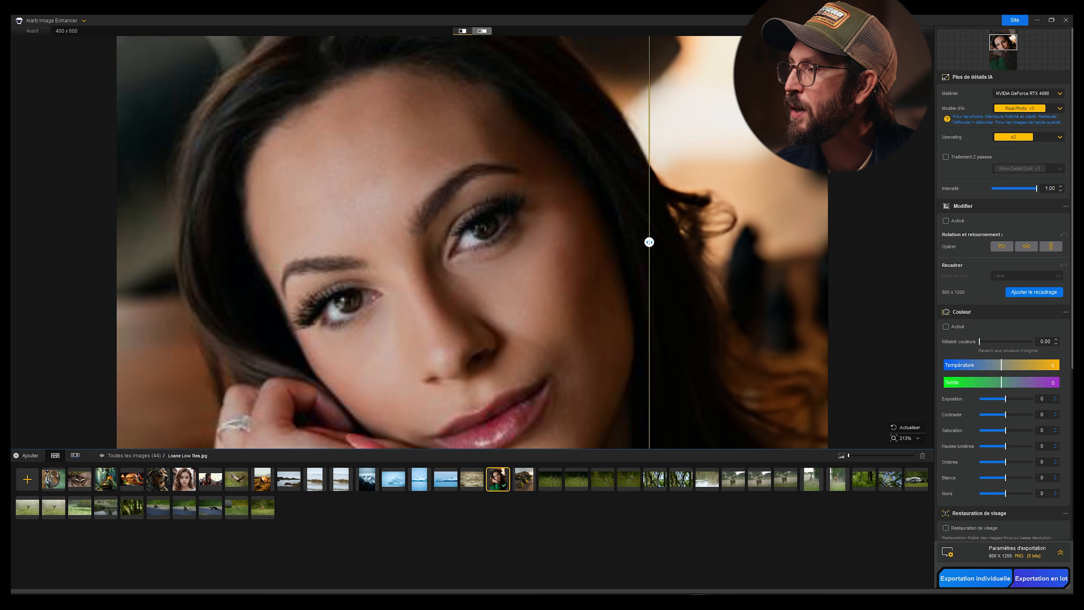
pyautogui.scroll(-1, 612, 277)
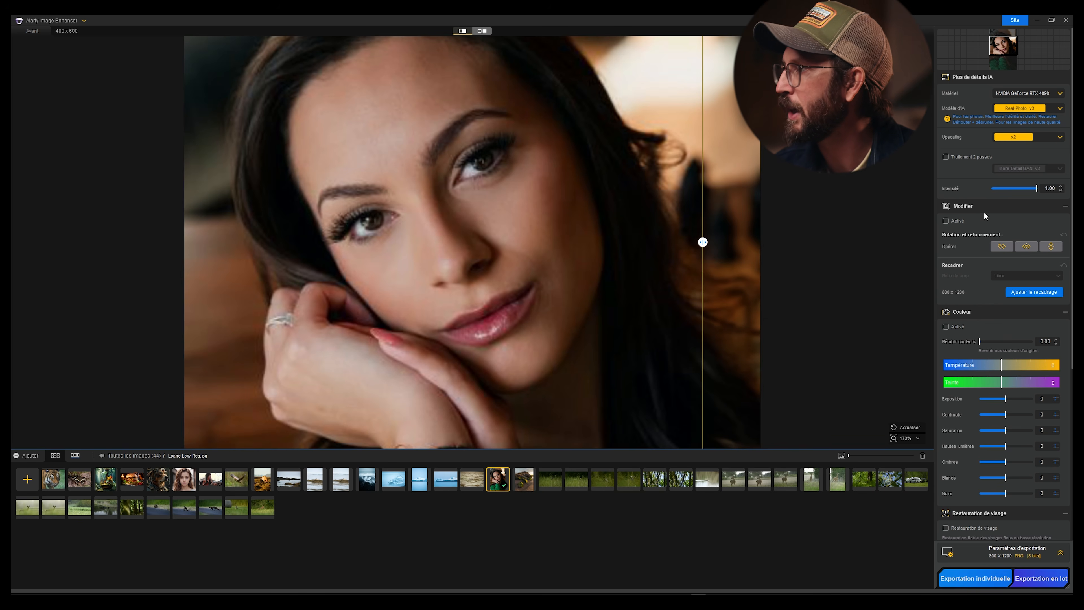
# - Switch the portrait's AI model to More-Detail GAN, set the upscaling to x4, and generate the enhanced image
pyautogui.click(1053, 110)
pyautogui.click(1020, 124)
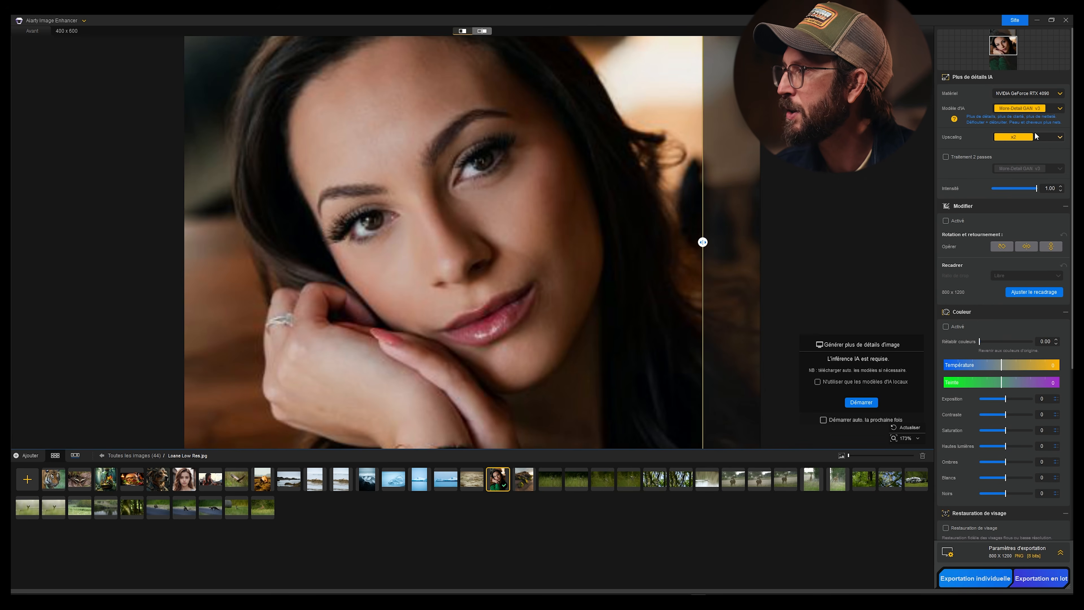
pyautogui.click(1059, 137)
pyautogui.click(1012, 172)
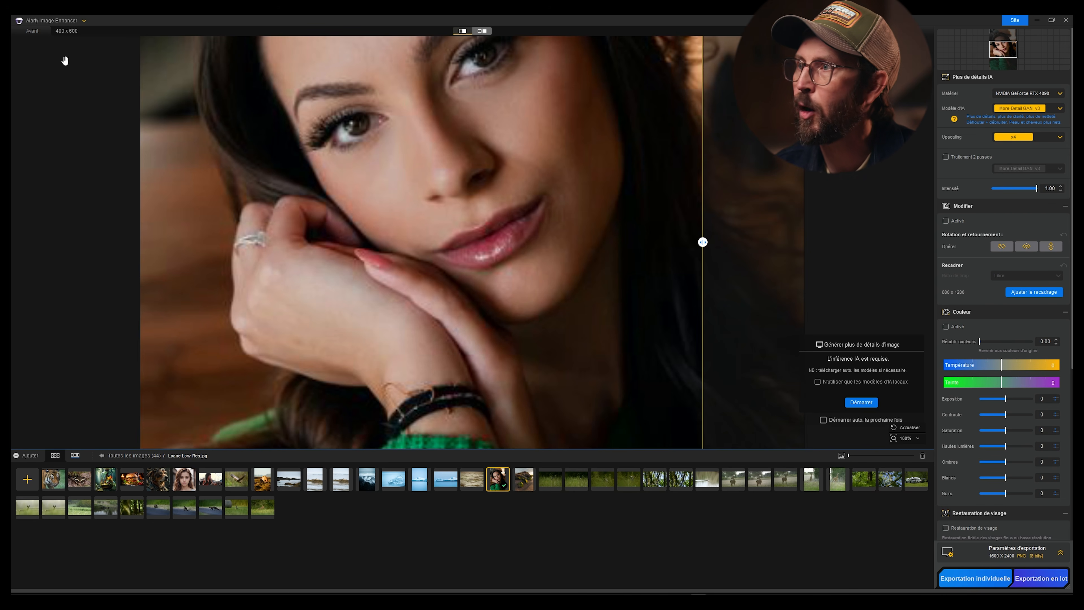
pyautogui.moveTo(514, 153); pyautogui.dragTo(510, 249)
pyautogui.click(862, 402)
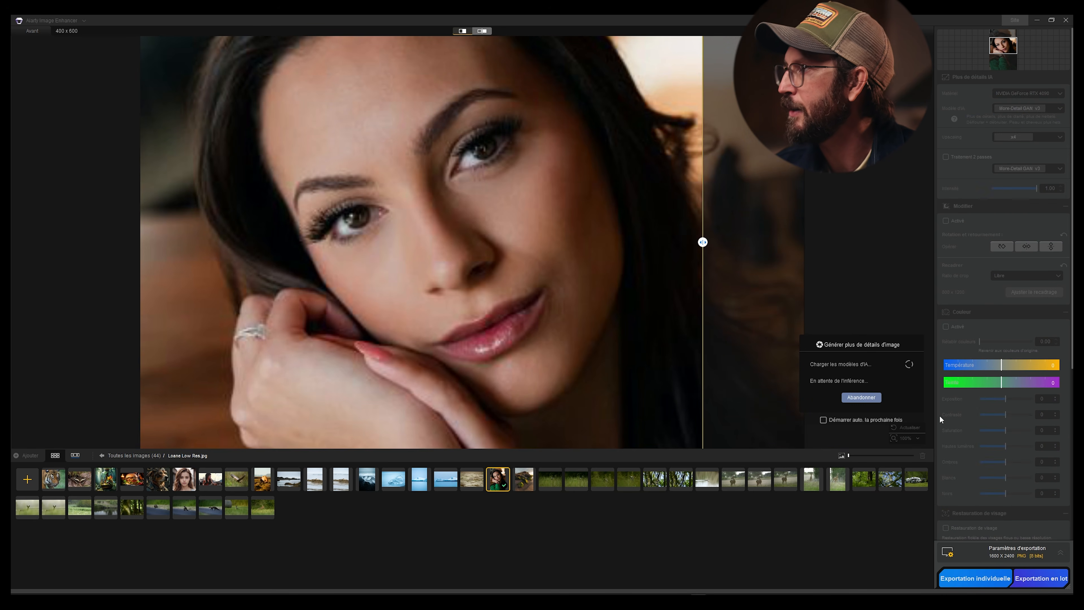
# - Compare the x4 upscaled portrait before and after, and lower its detail intensity to 0.67
pyautogui.moveTo(741, 242); pyautogui.dragTo(220, 240)
pyautogui.scroll(-3, 460, 354)
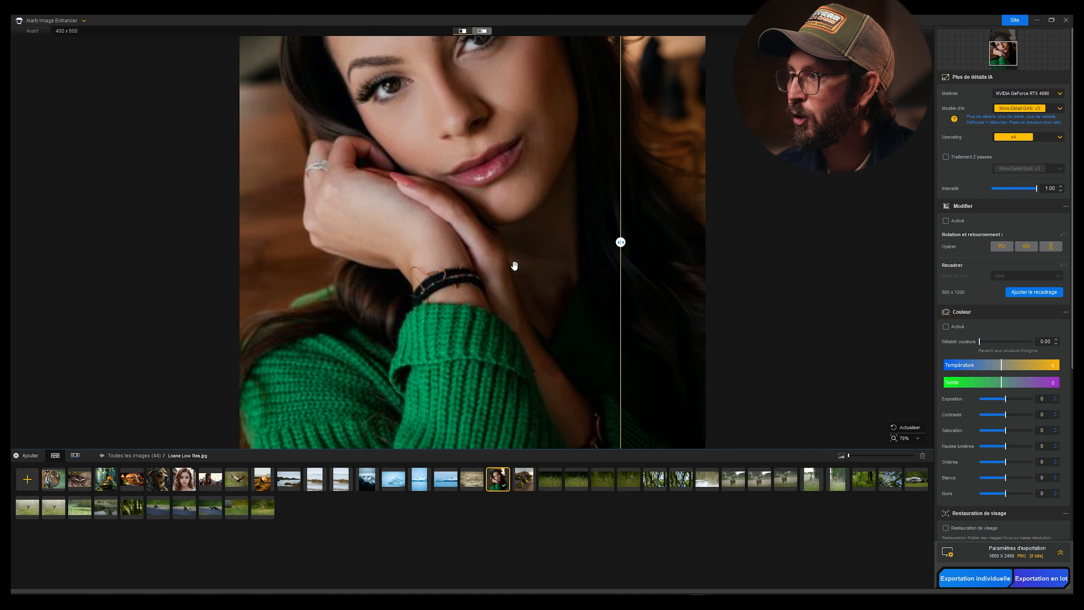
pyautogui.moveTo(620, 243); pyautogui.dragTo(292, 242)
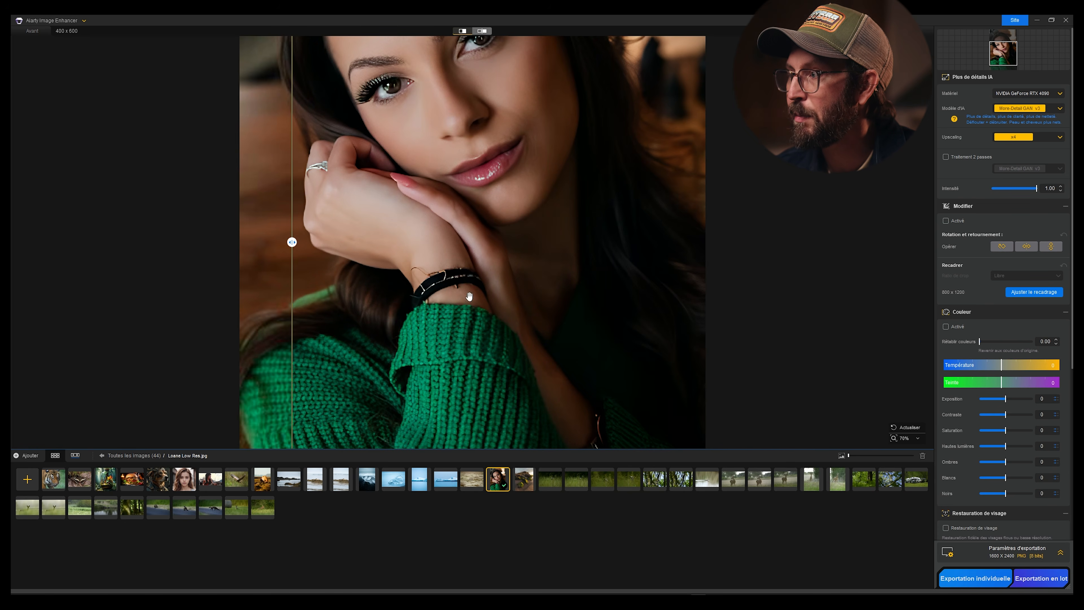
pyautogui.scroll(-3, 382, 296)
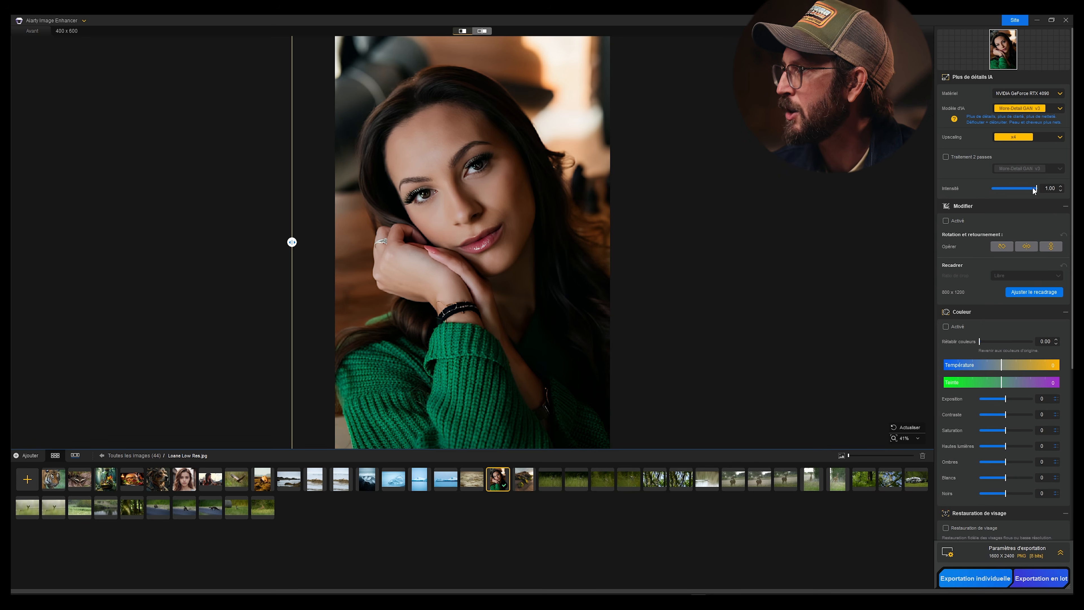
pyautogui.moveTo(1035, 190); pyautogui.dragTo(1024, 189)
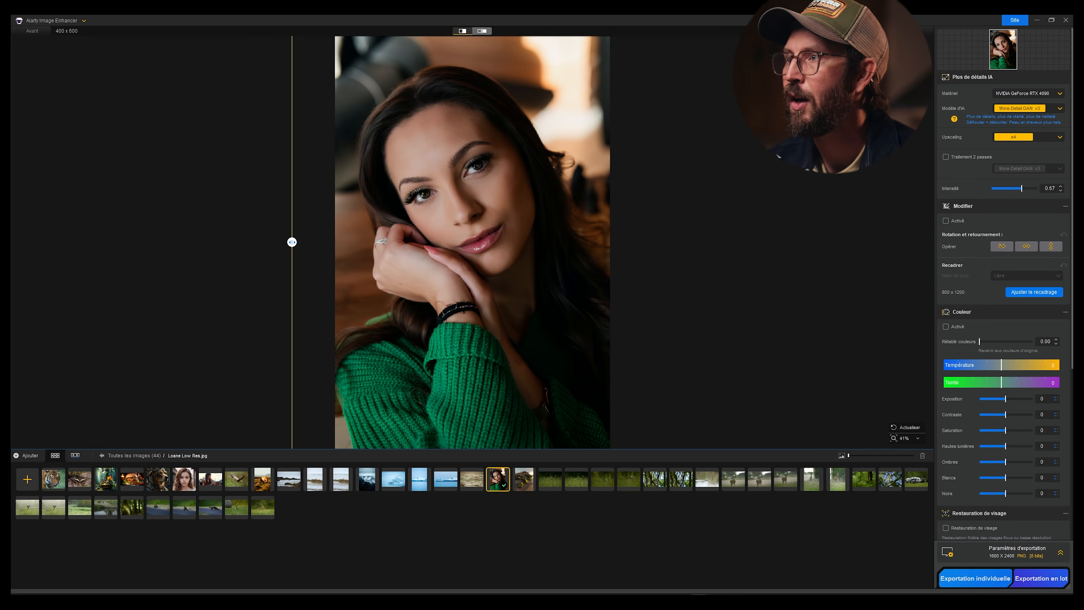
# - Open the photo of the front-facing roe deer and examine its head, ears and antlers up close
pyautogui.click(809, 487)
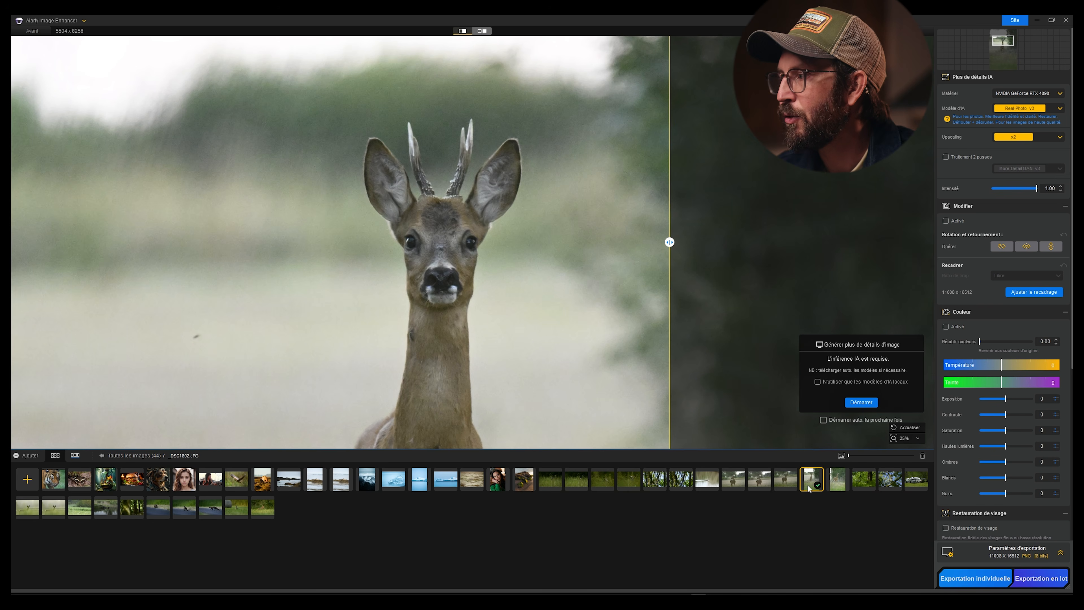
pyautogui.moveTo(394, 299); pyautogui.dragTo(424, 271)
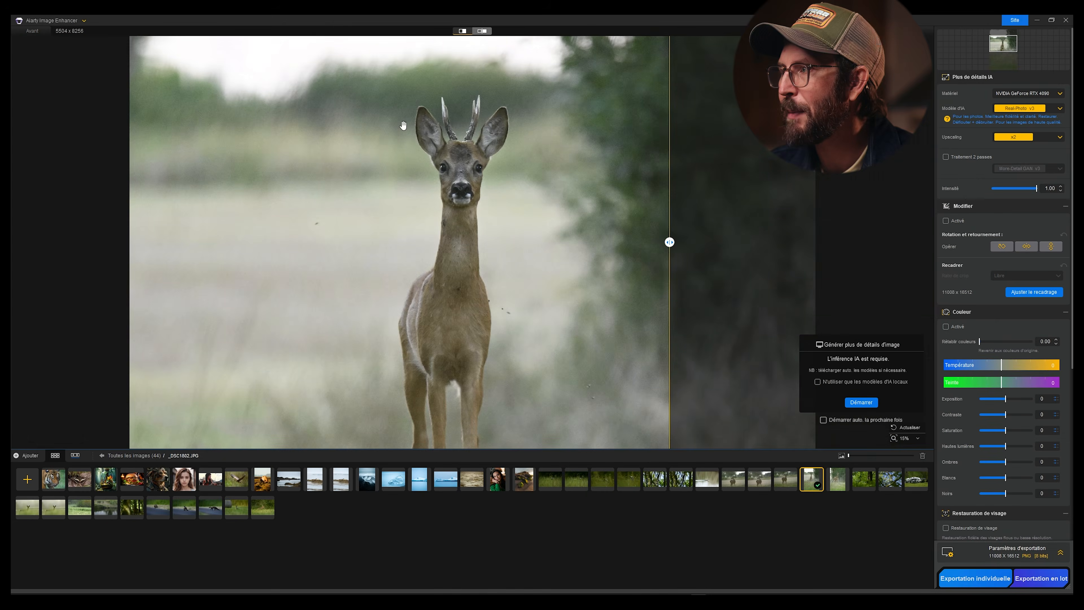
pyautogui.scroll(3, 411, 209)
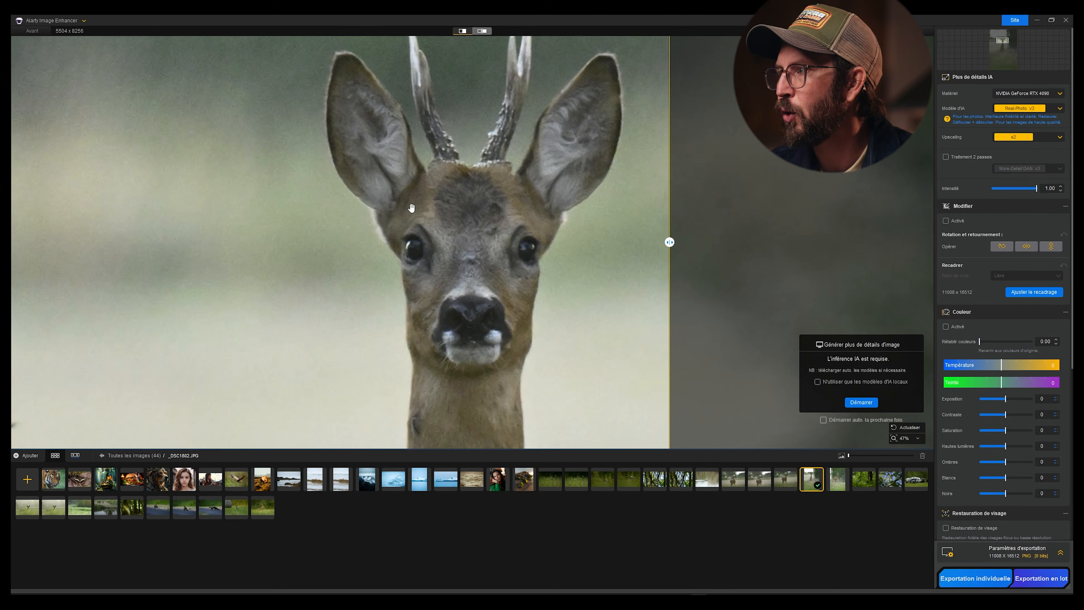
pyautogui.scroll(2, 409, 209)
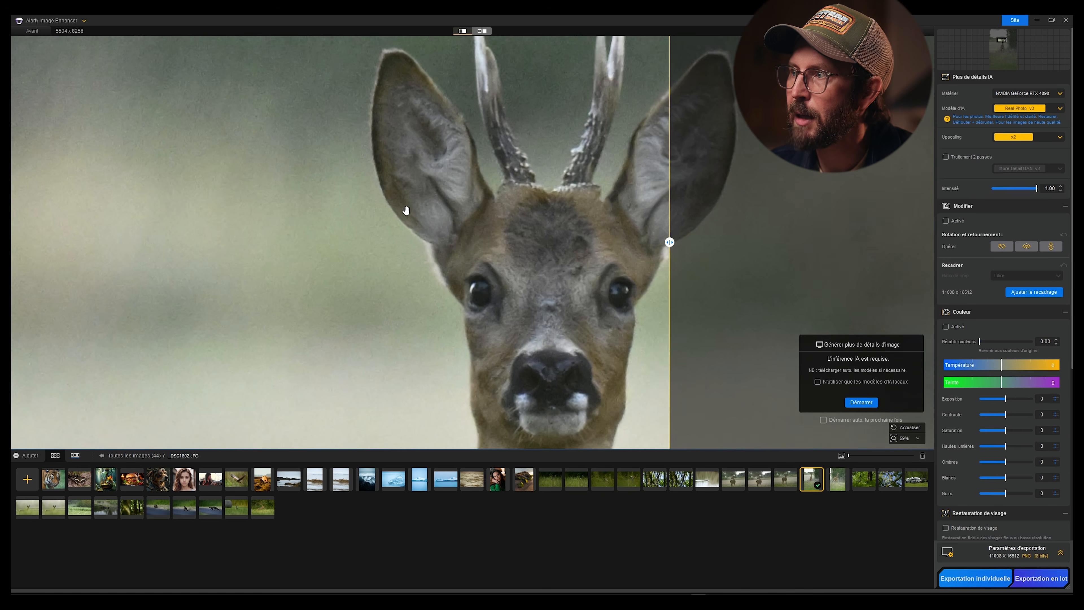
pyautogui.scroll(3, 406, 210)
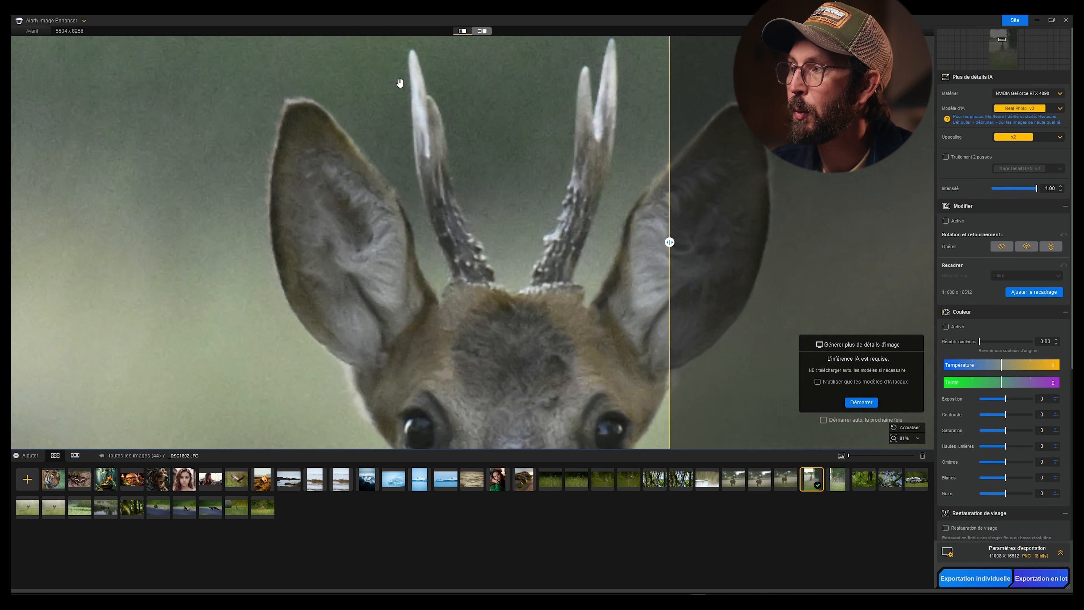
pyautogui.hscroll(5, 418, 213)
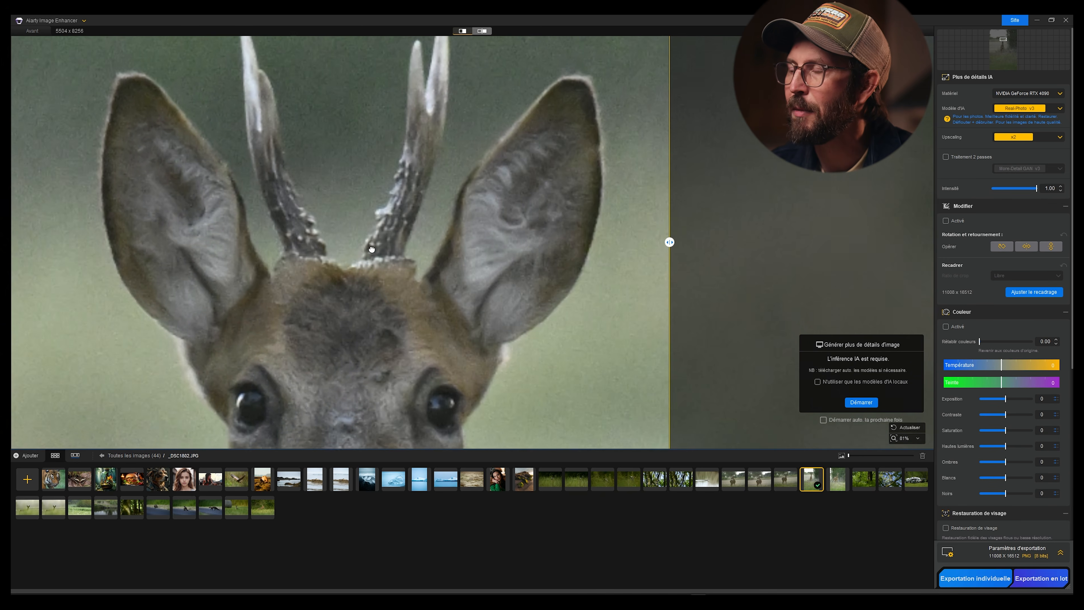
pyautogui.scroll(-6, 371, 249)
pyautogui.scroll(5, 393, 172)
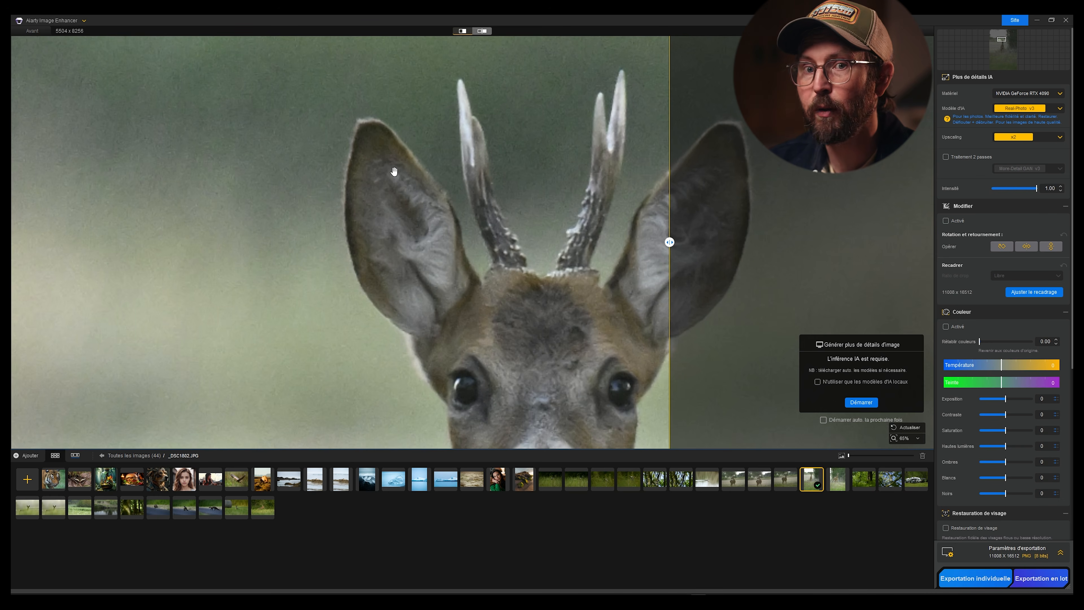
# - Review the available AI models and generate details for the front-facing deer photo with Real-Photo at x2 upscaling
pyautogui.click(1059, 110)
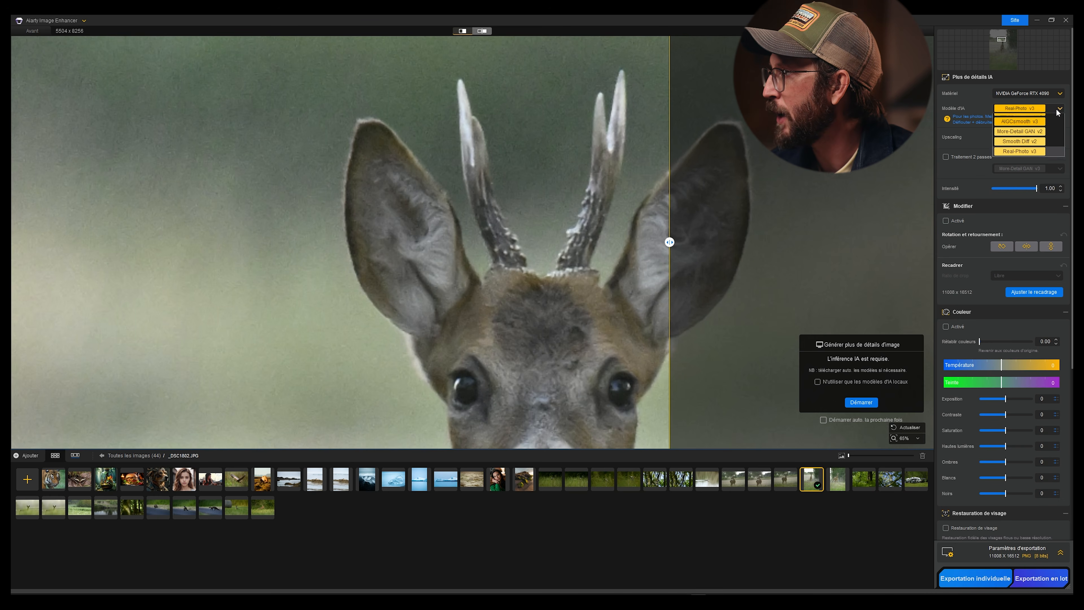
pyautogui.click(1059, 110)
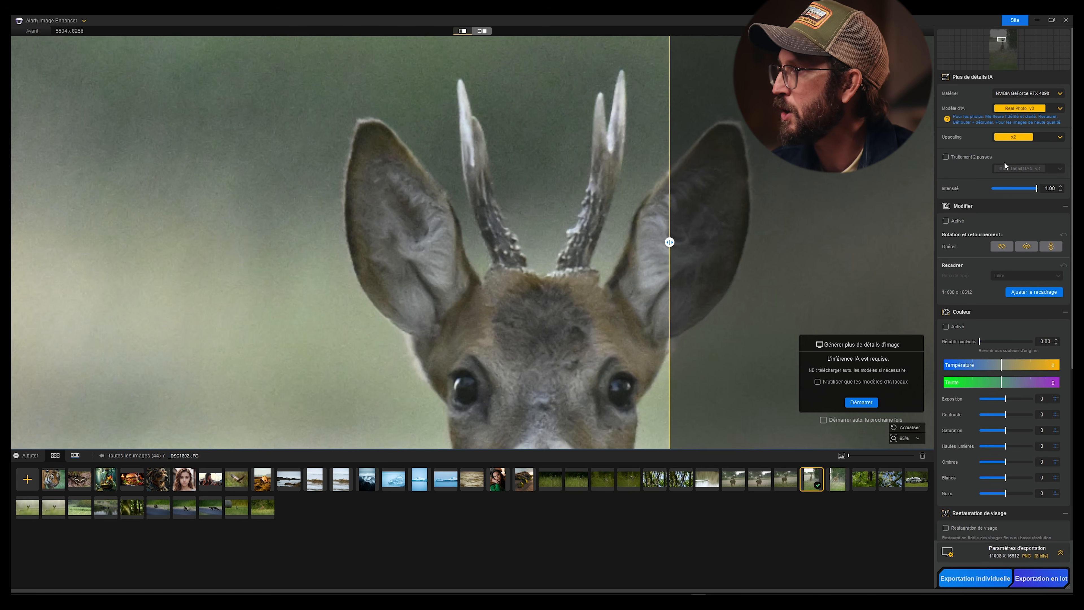
pyautogui.scroll(-3, 588, 305)
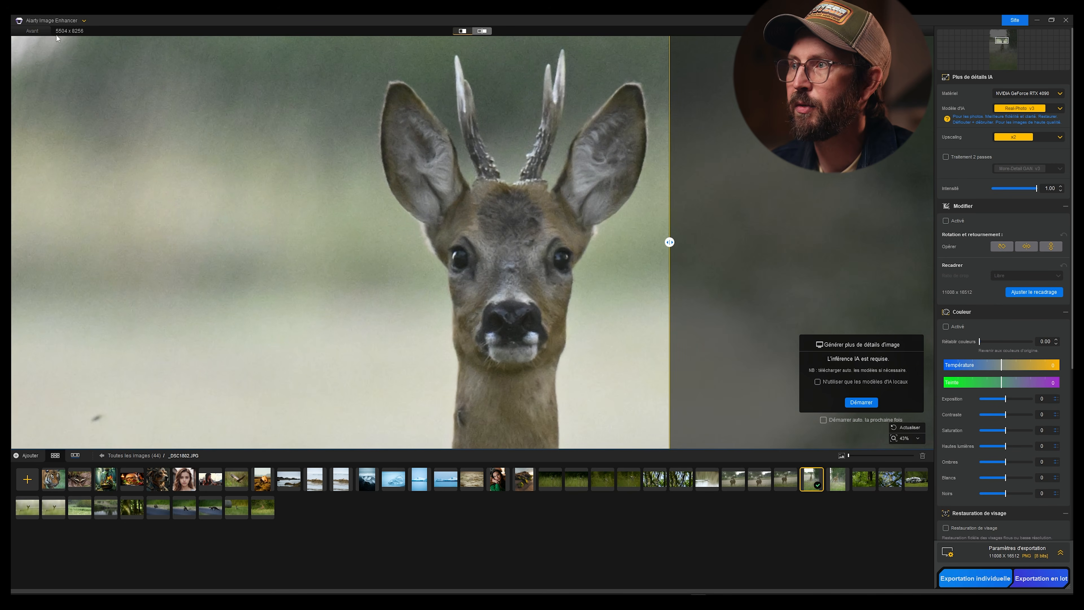
pyautogui.scroll(1, 641, 235)
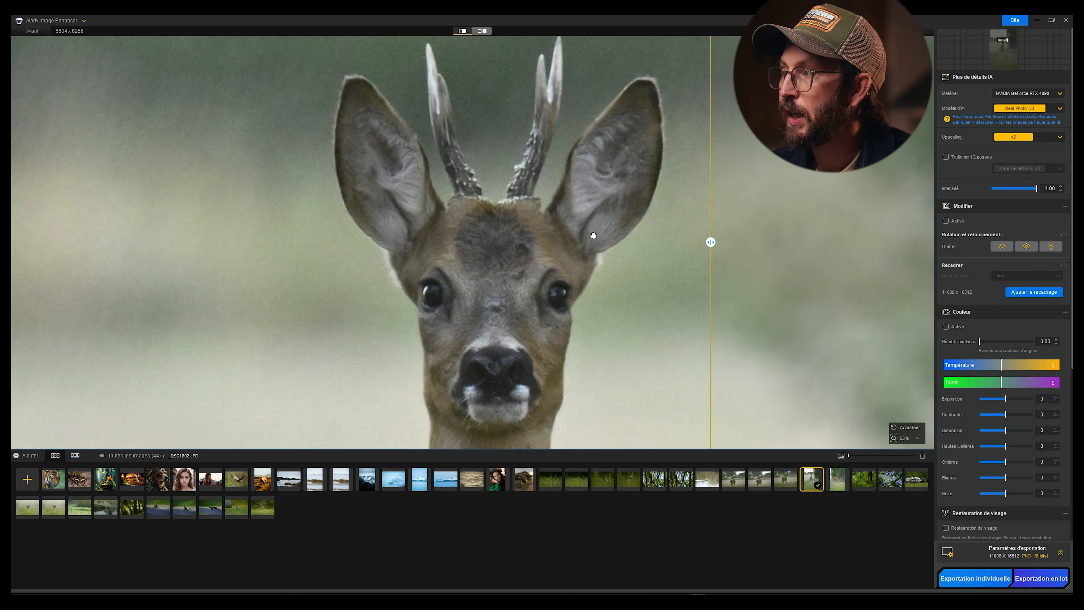
# - Compare the deer's fur, eyes and antlers before and after enhancement, both up close and across the whole body
pyautogui.moveTo(711, 242); pyautogui.dragTo(377, 280)
pyautogui.moveTo(377, 242); pyautogui.dragTo(624, 273)
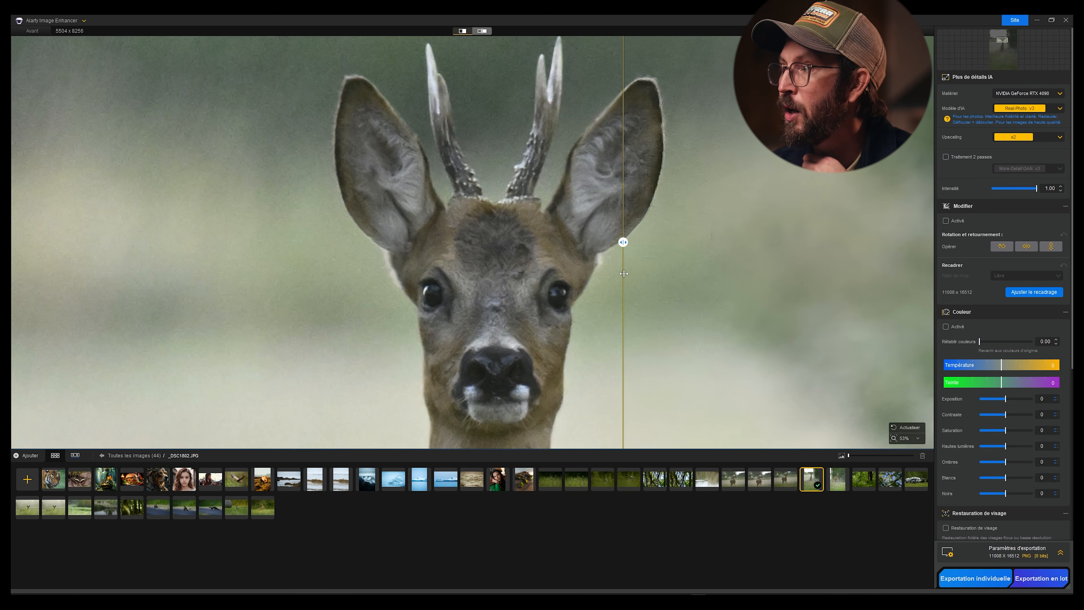
pyautogui.moveTo(624, 273); pyautogui.dragTo(265, 264)
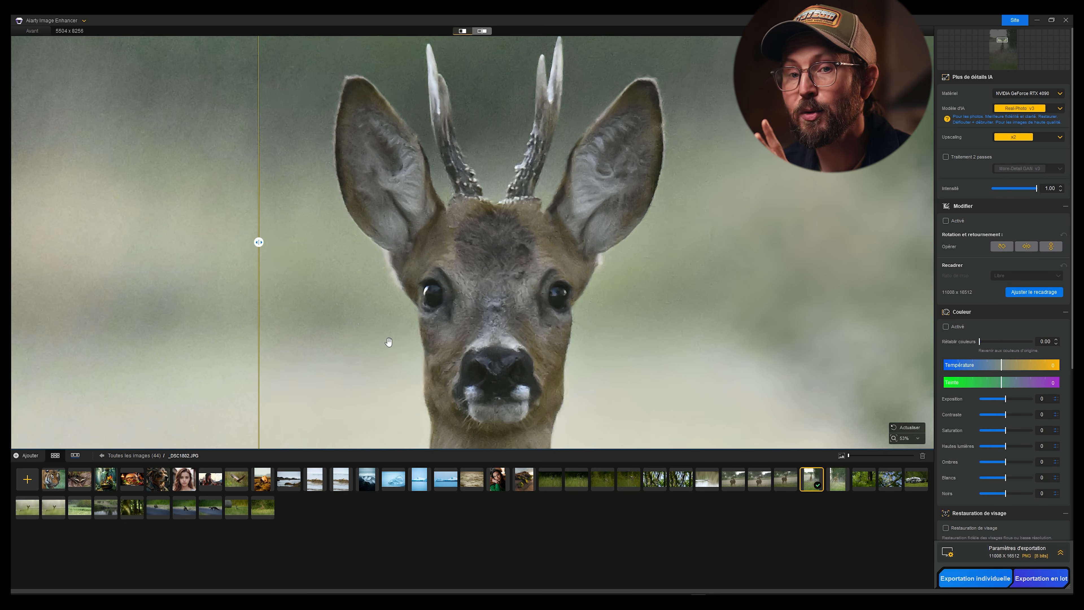
pyautogui.moveTo(261, 280); pyautogui.dragTo(108, 282)
pyautogui.scroll(-2, 362, 323)
pyautogui.scroll(1, 433, 252)
pyautogui.scroll(-2, 433, 252)
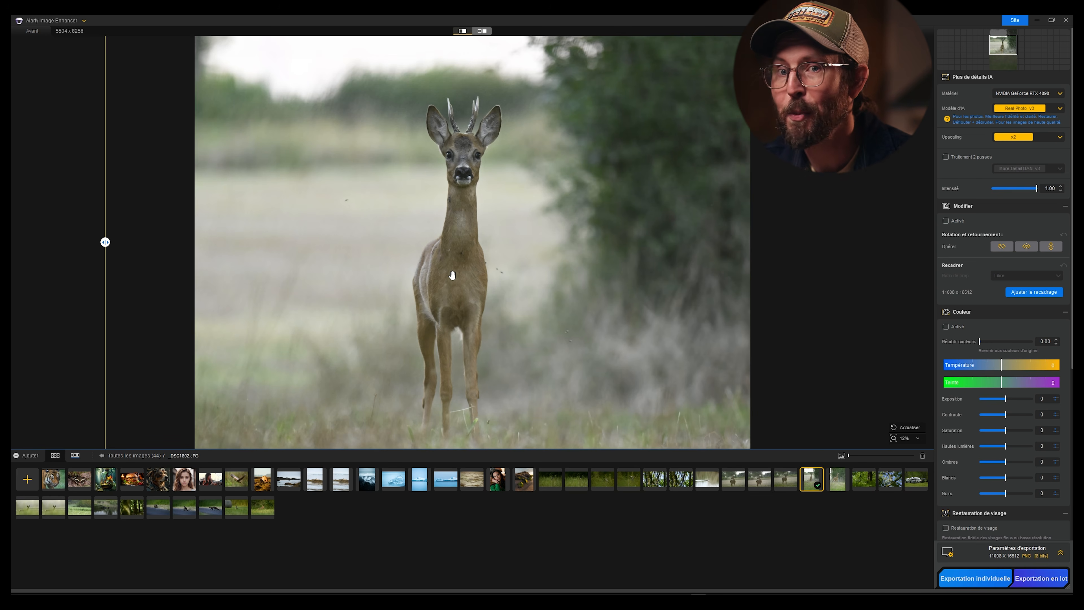
pyautogui.scroll(4, 452, 275)
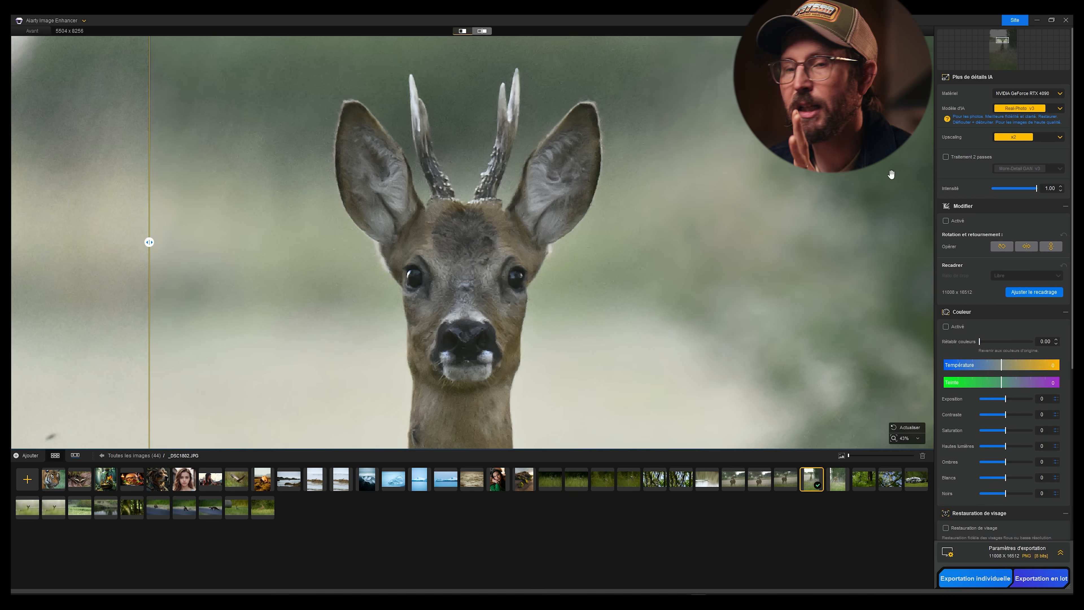
# - Enable two-pass processing with More-Detail GAN as second model, regenerate the front-facing deer photo, and compare before and after
pyautogui.click(947, 157)
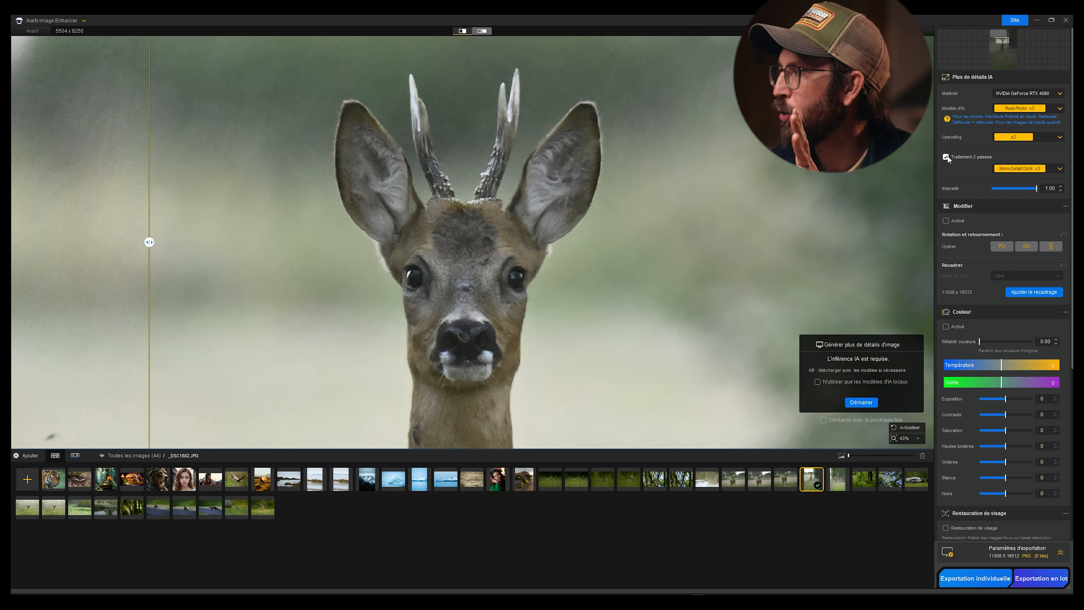
pyautogui.click(860, 402)
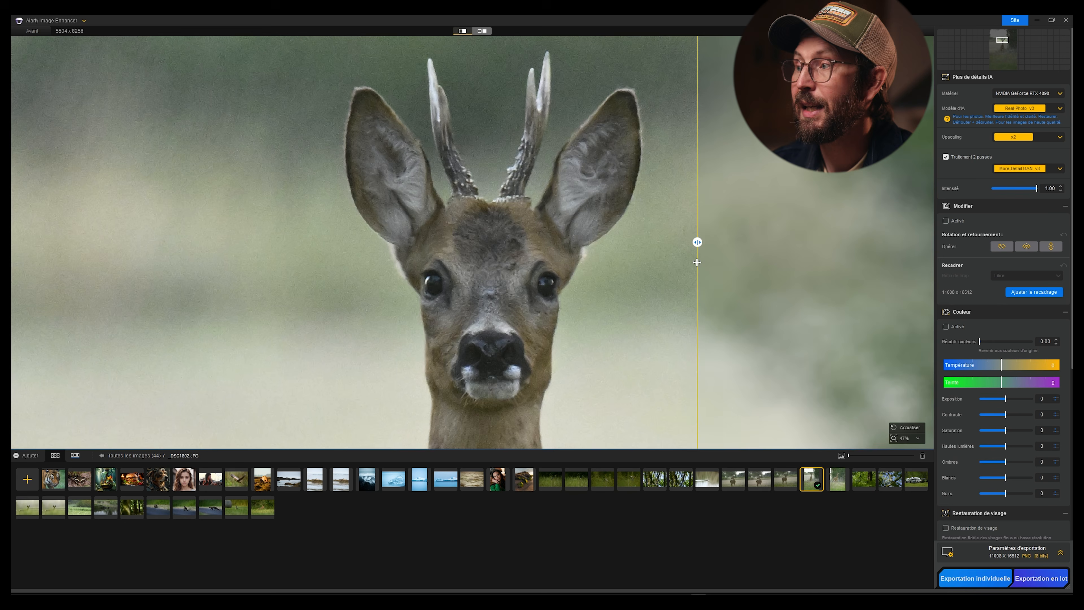
pyautogui.moveTo(697, 263); pyautogui.dragTo(274, 268)
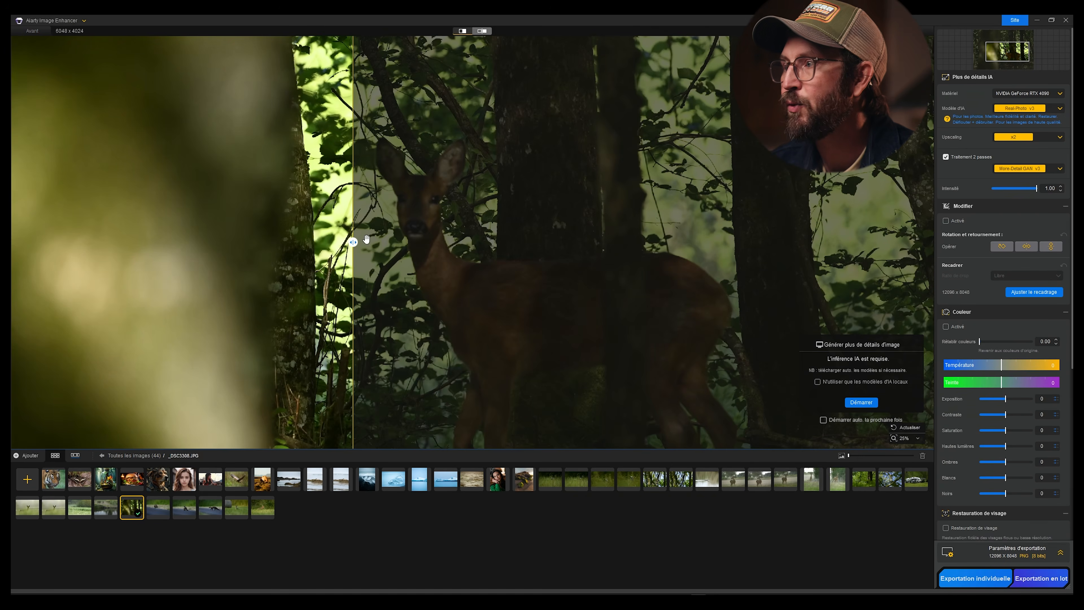
# - Generate AI details for the forest photo of the deer behind the tree trunks and compare it before and after
pyautogui.moveTo(357, 243); pyautogui.dragTo(660, 242)
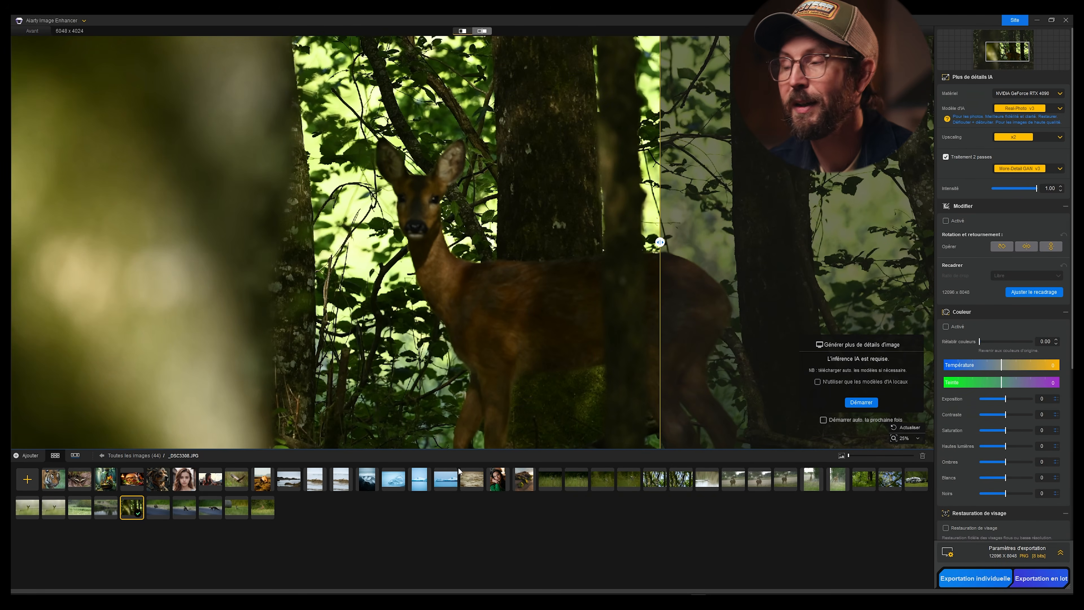
pyautogui.scroll(-3, 435, 404)
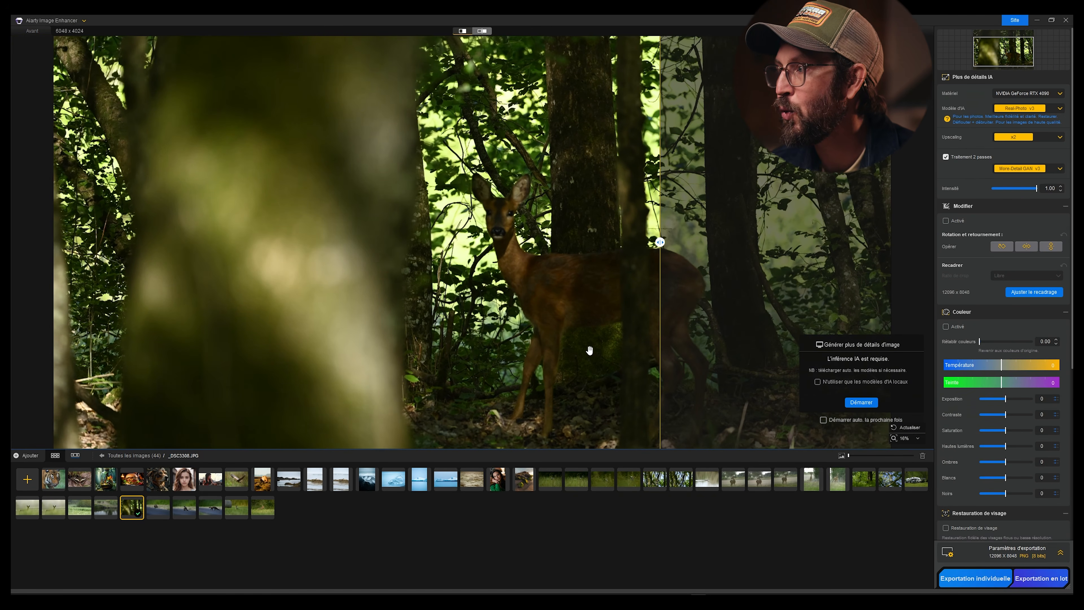
pyautogui.scroll(3, 566, 217)
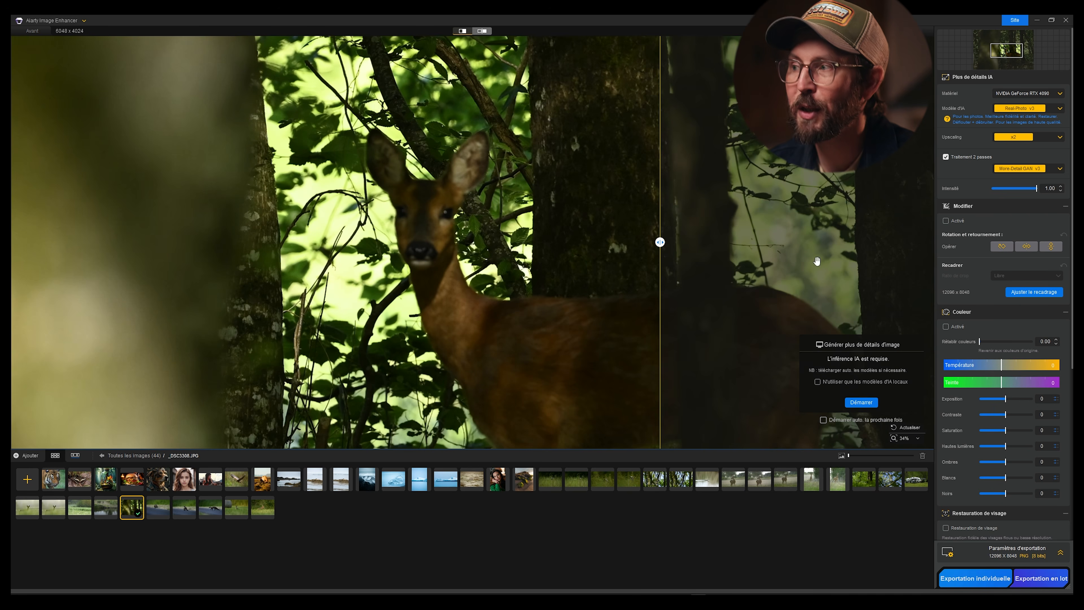
pyautogui.moveTo(660, 243); pyautogui.dragTo(285, 240)
pyautogui.scroll(-3, 349, 261)
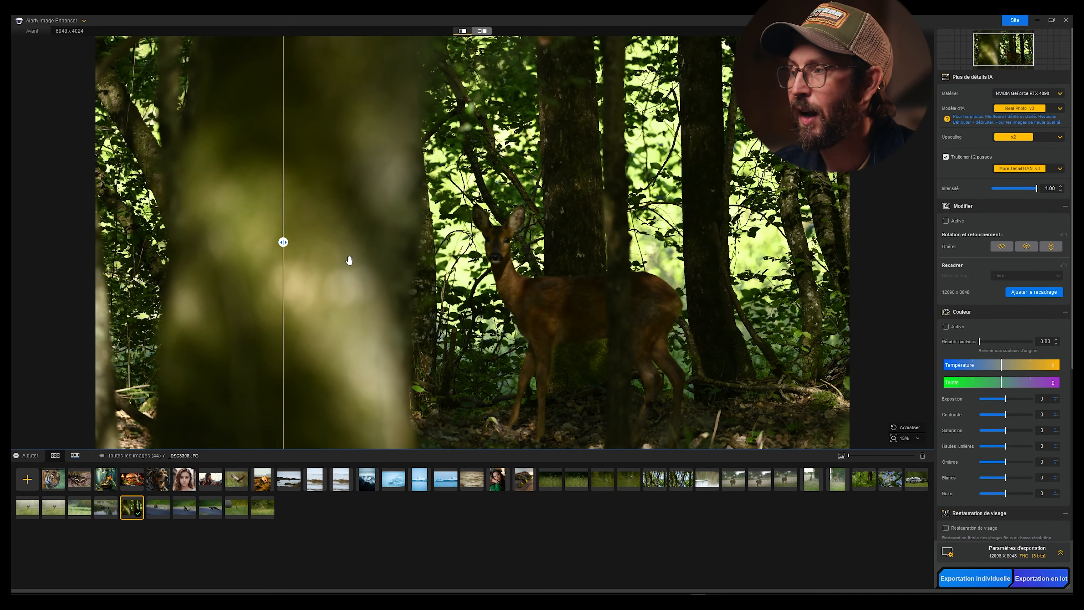
pyautogui.scroll(3, 538, 325)
# - Open the Citroën rally car photo, generate its AI details, and compare the bodywork and lettering before and after
pyautogui.click(917, 479)
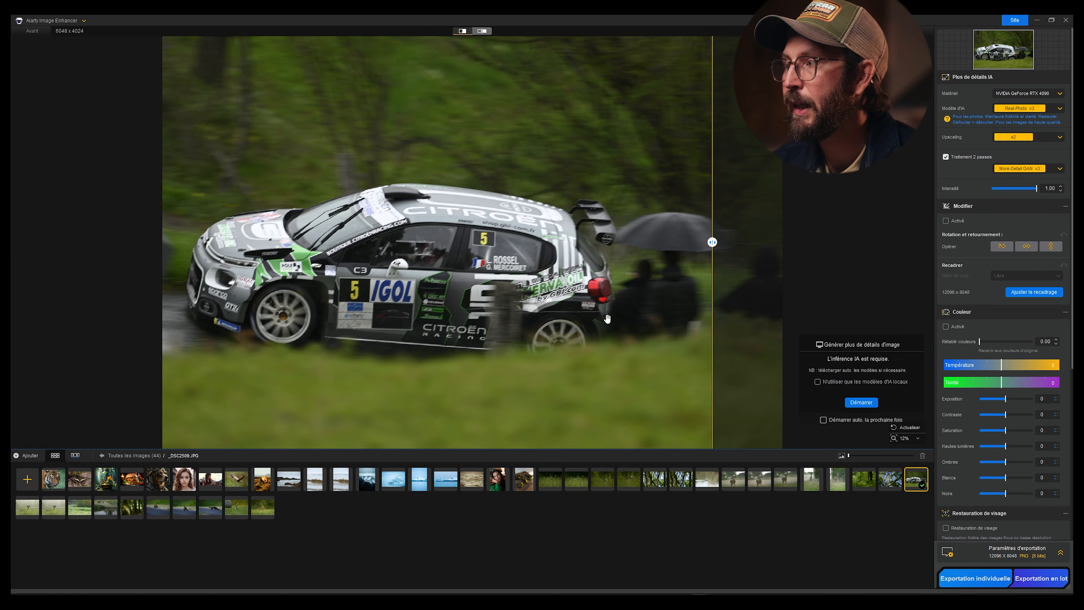
pyautogui.scroll(3, 434, 298)
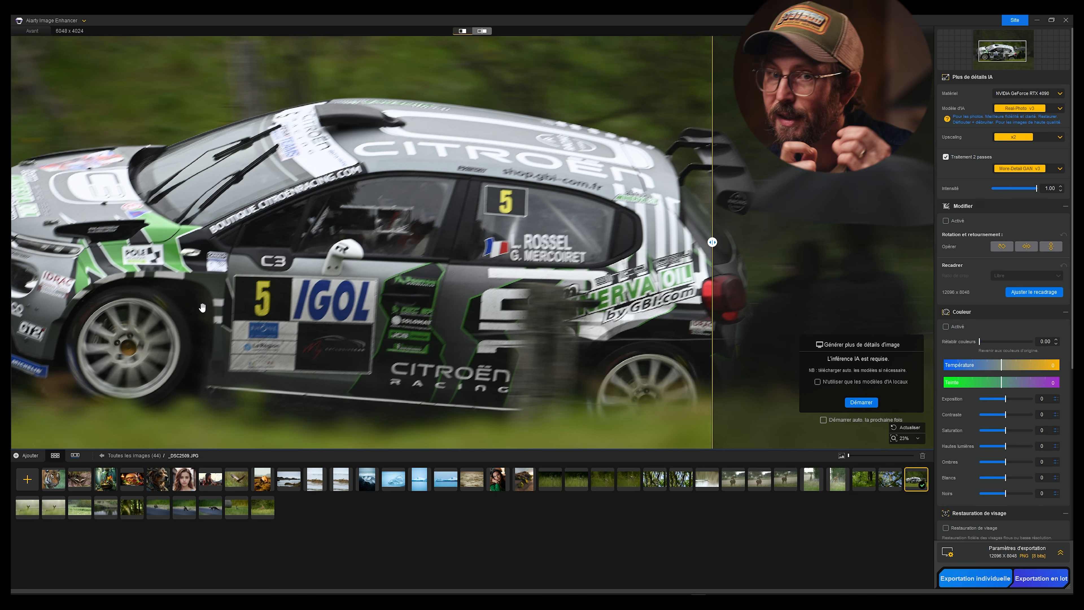
pyautogui.scroll(2, 478, 291)
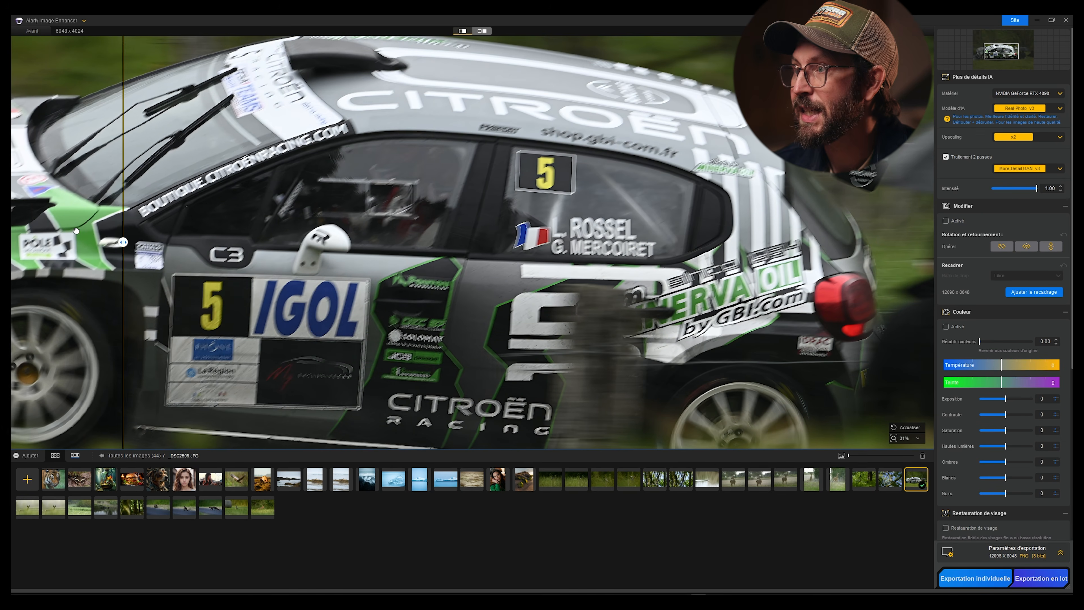
pyautogui.moveTo(122, 245); pyautogui.dragTo(190, 259)
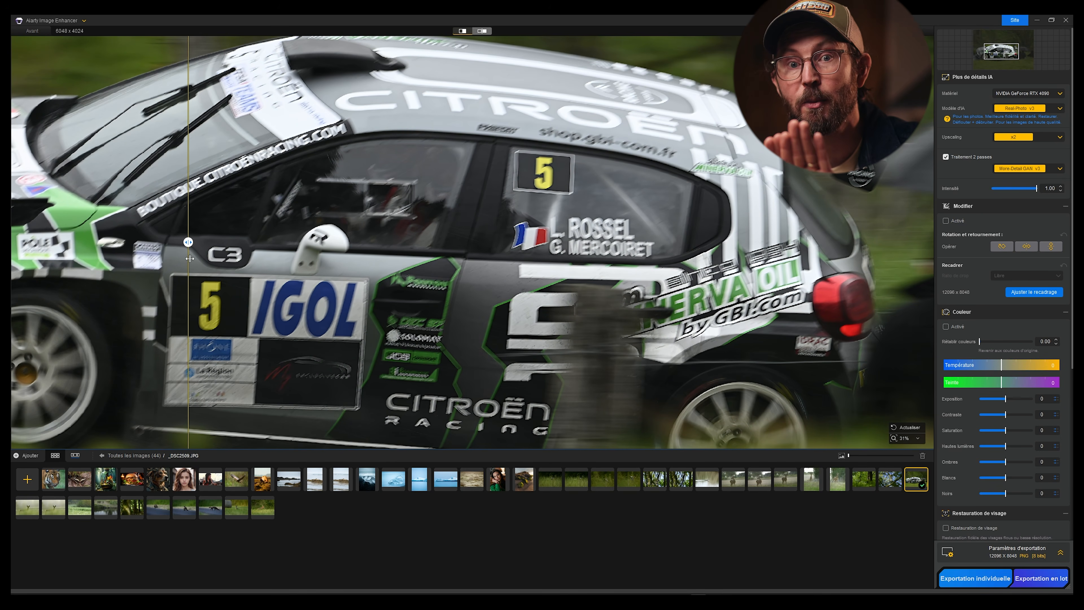
pyautogui.moveTo(346, 257); pyautogui.dragTo(391, 251)
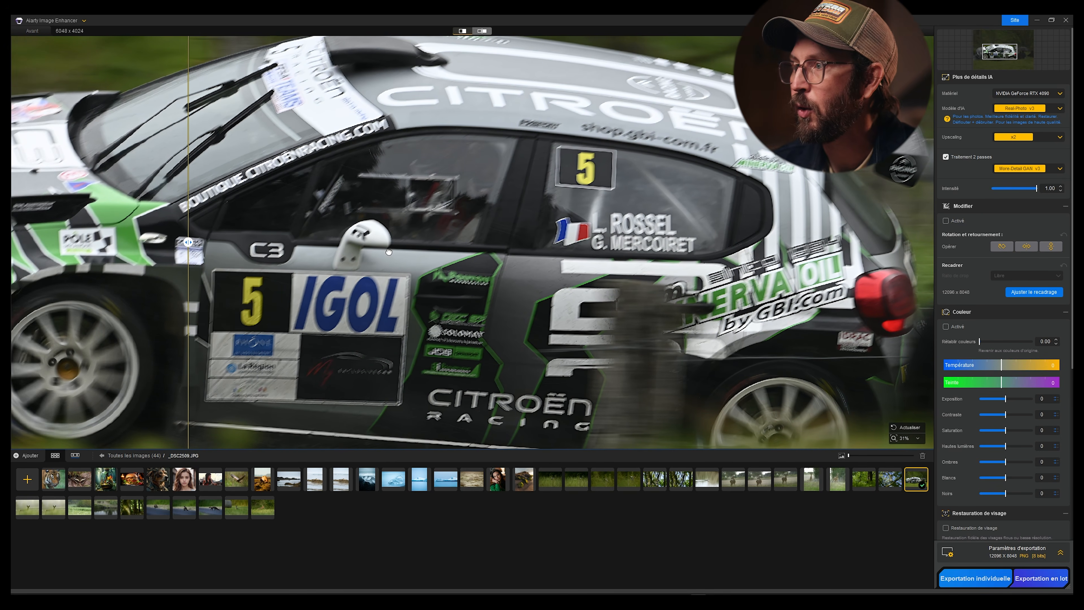